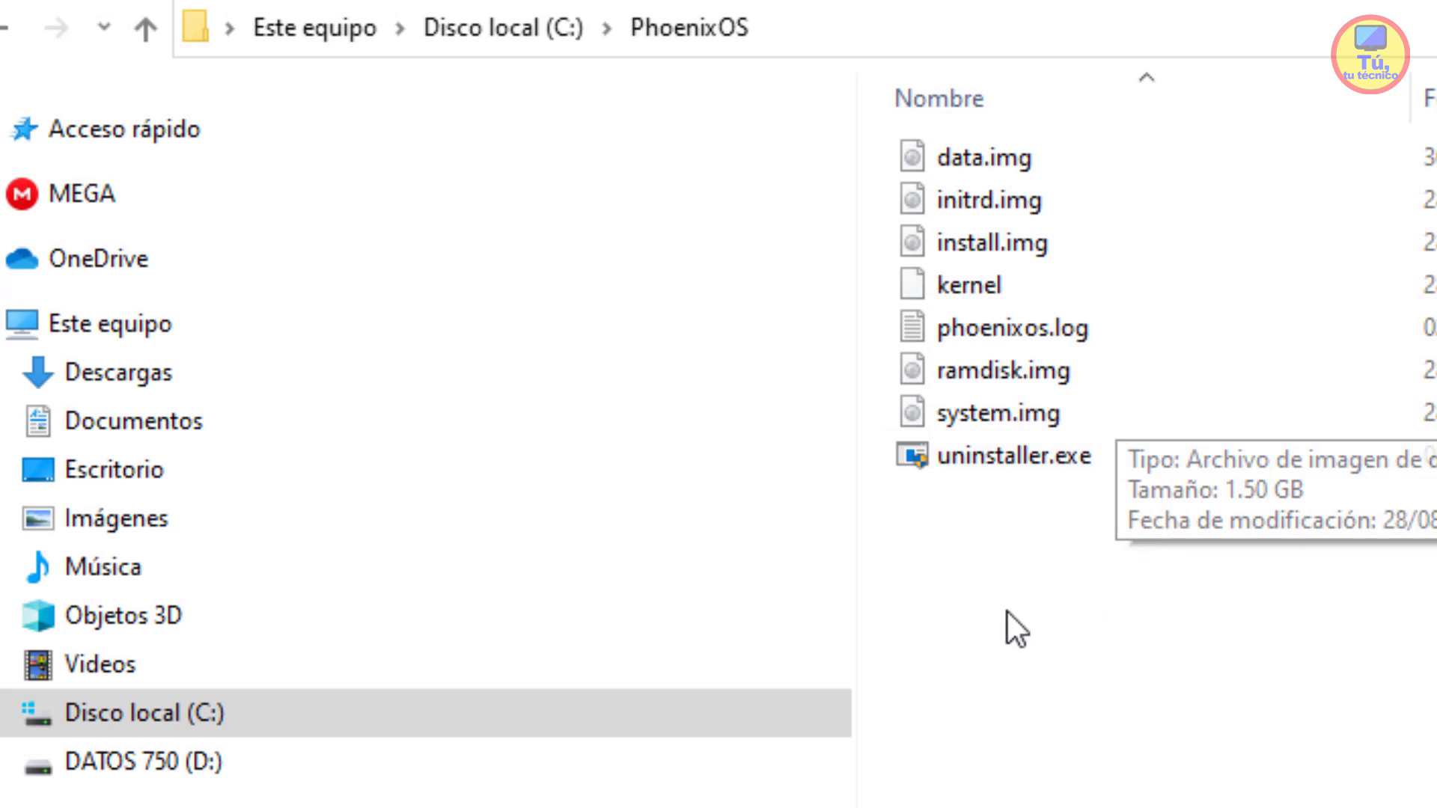
- Run uninstaller.exe from the PhoenixOS folder with administrator permission and uninstall Phoenix OS
{"action": "double_click", "coordinate": [983, 469]}
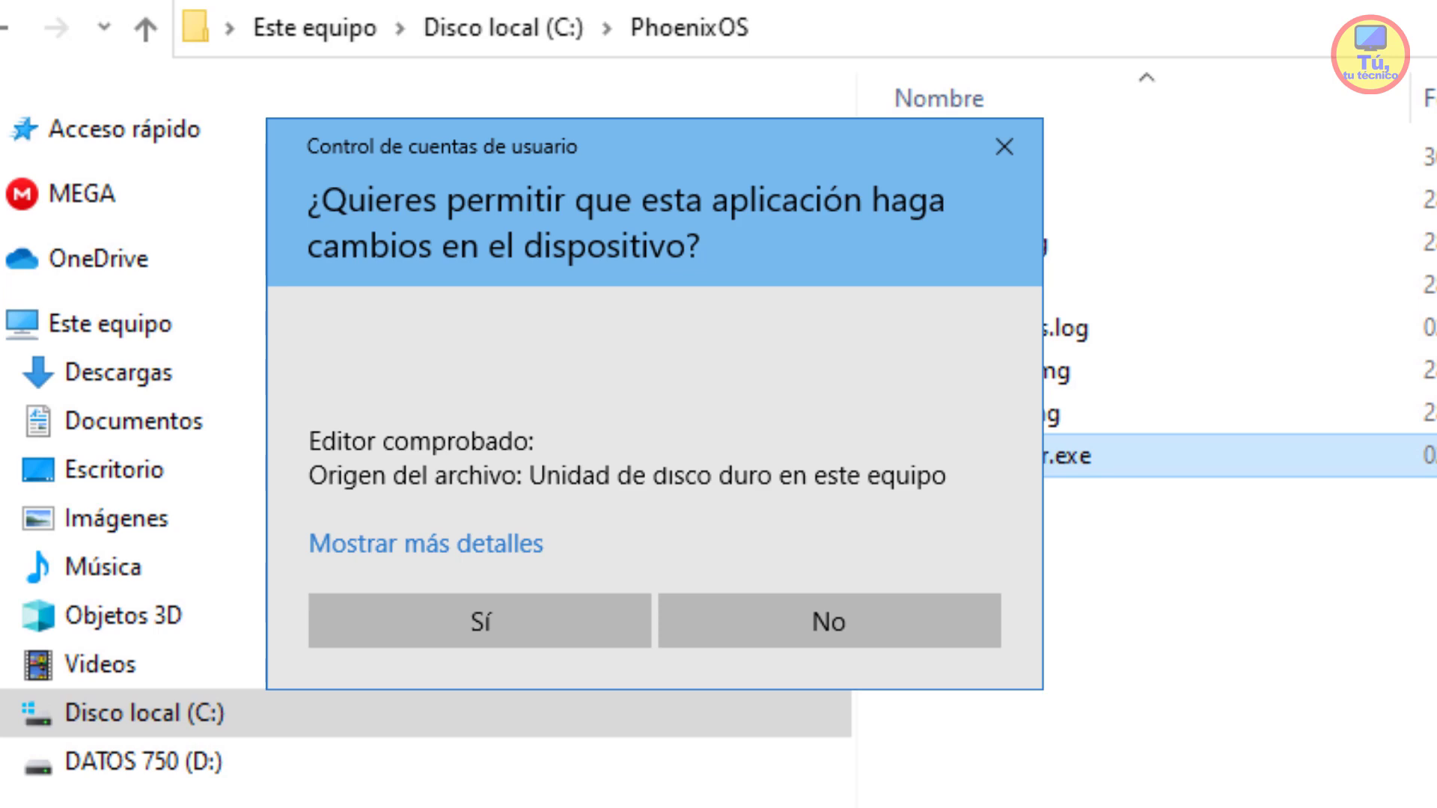
{"action": "key", "text": "alt+s"}
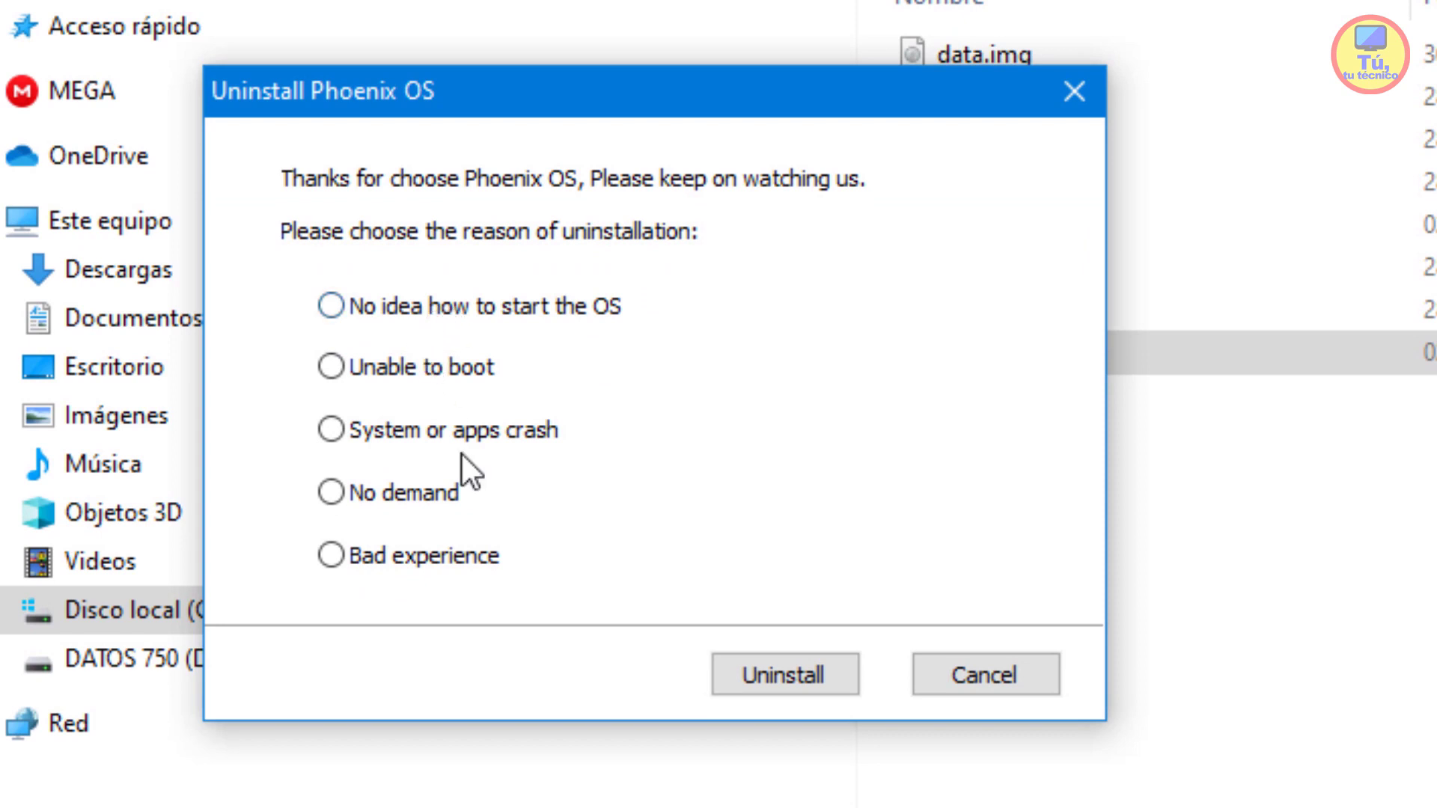
{"action": "left_click", "coordinate": [791, 680]}
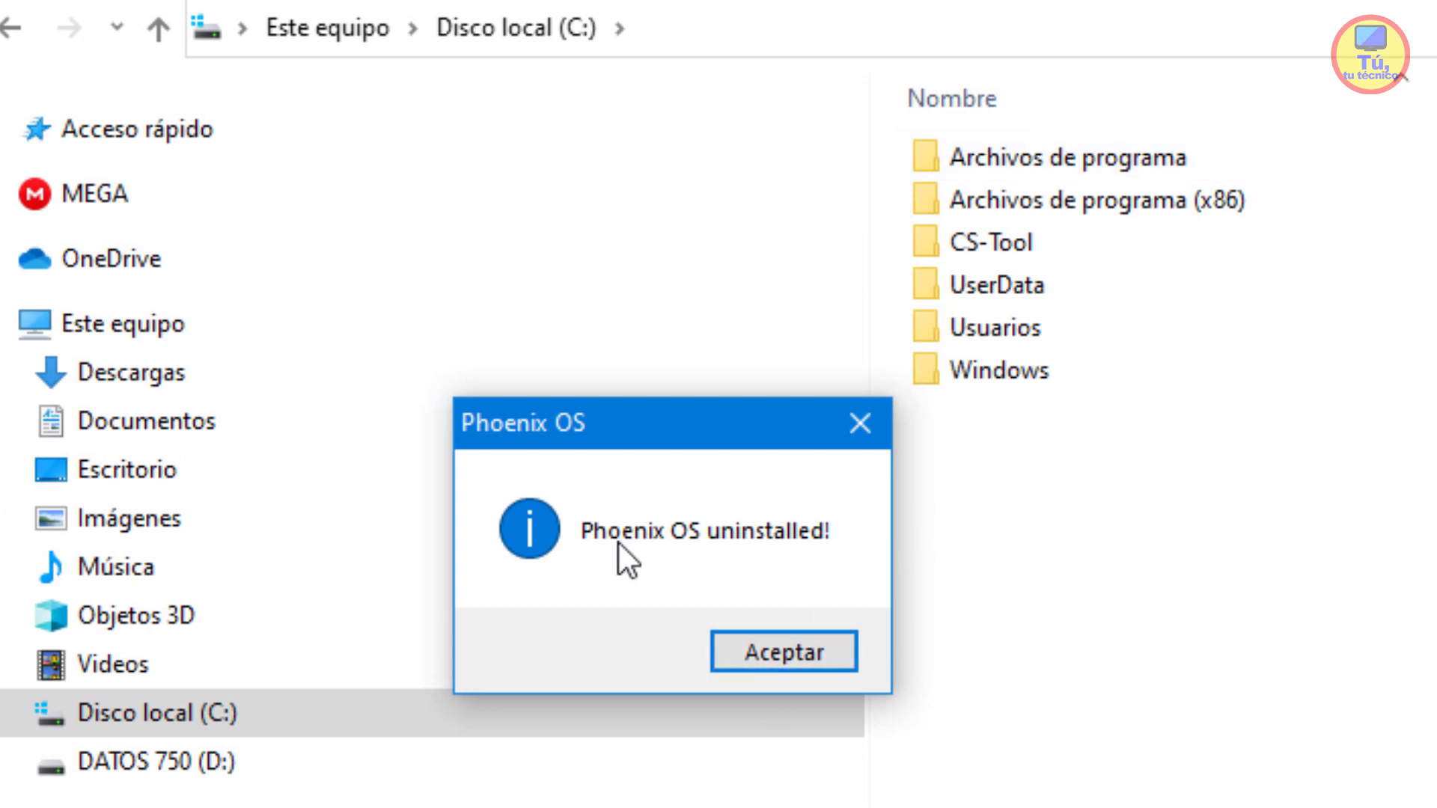
{"action": "left_click", "coordinate": [807, 658]}
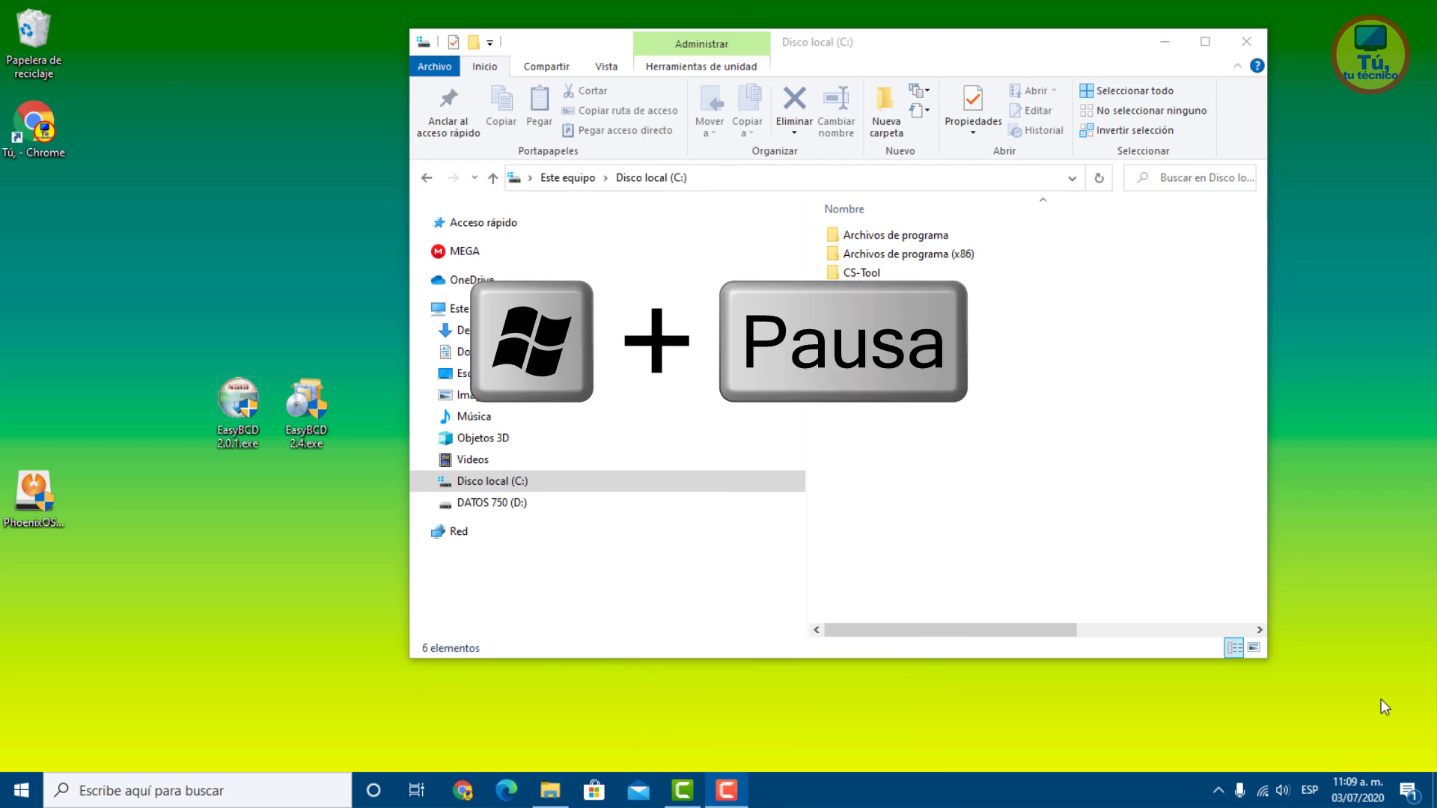
- In the advanced system startup and recovery settings, make Phoenix OS the default operating system and disable showing the operating system list
{"action": "key", "text": "super+Pause"}
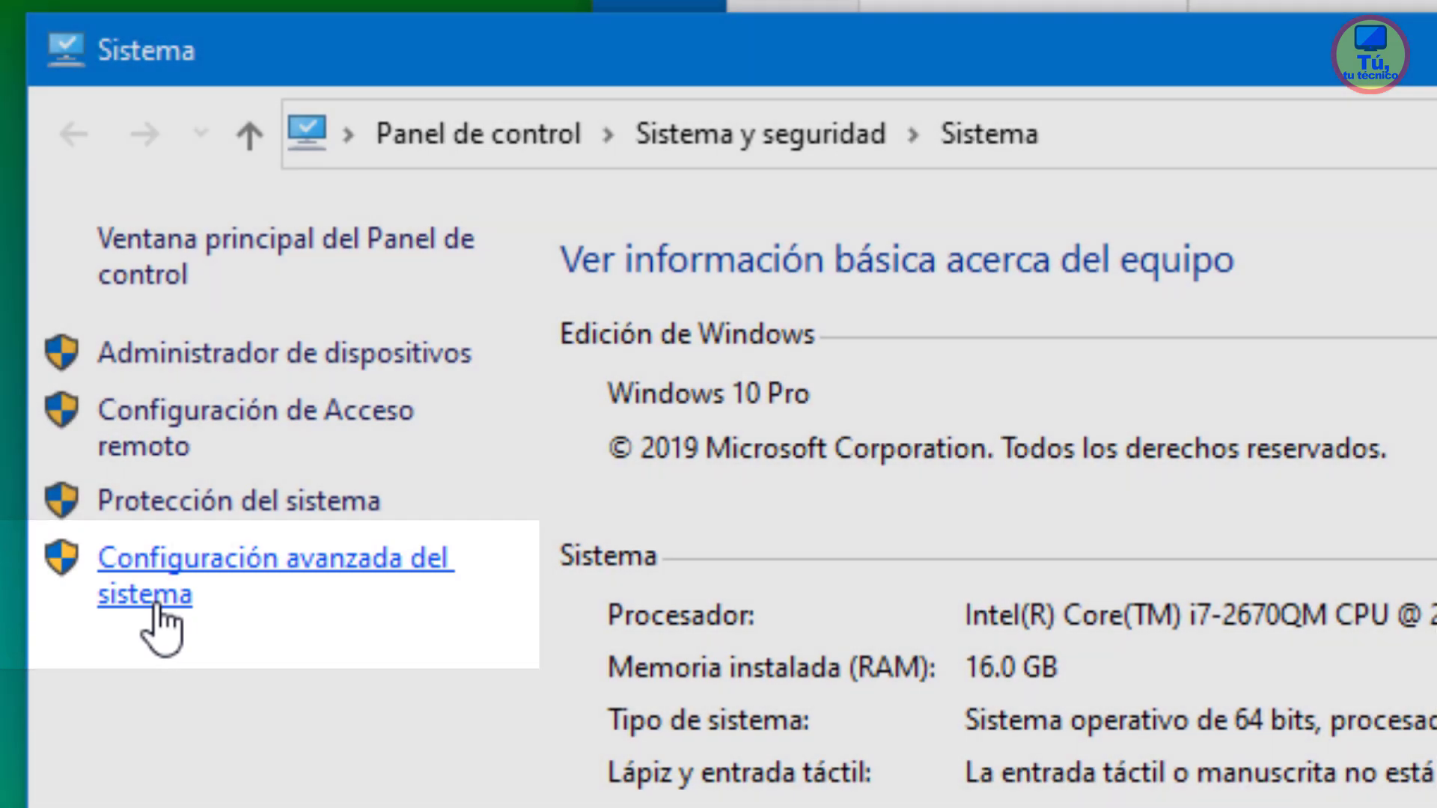
{"action": "left_click", "coordinate": [155, 603]}
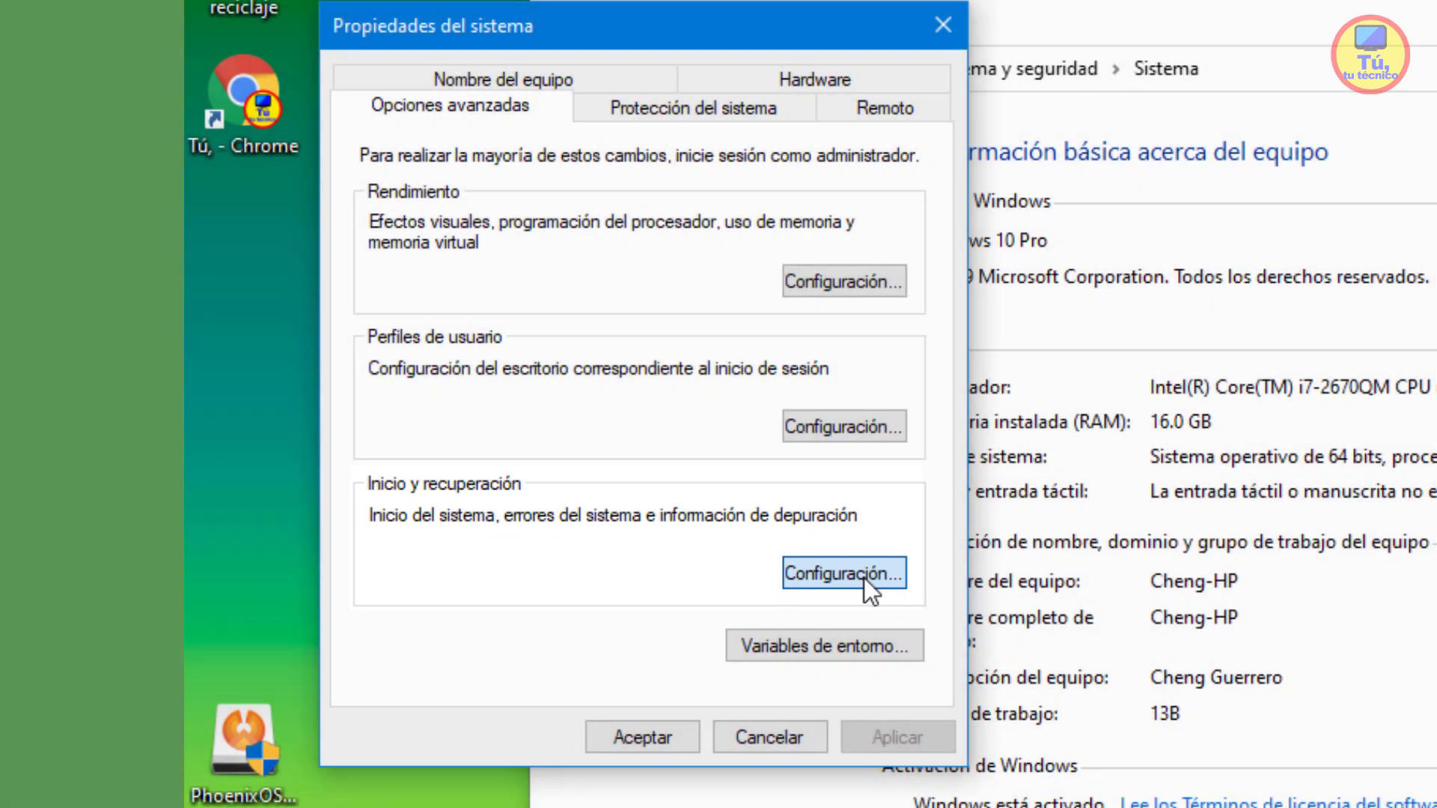
{"action": "left_click", "coordinate": [864, 578]}
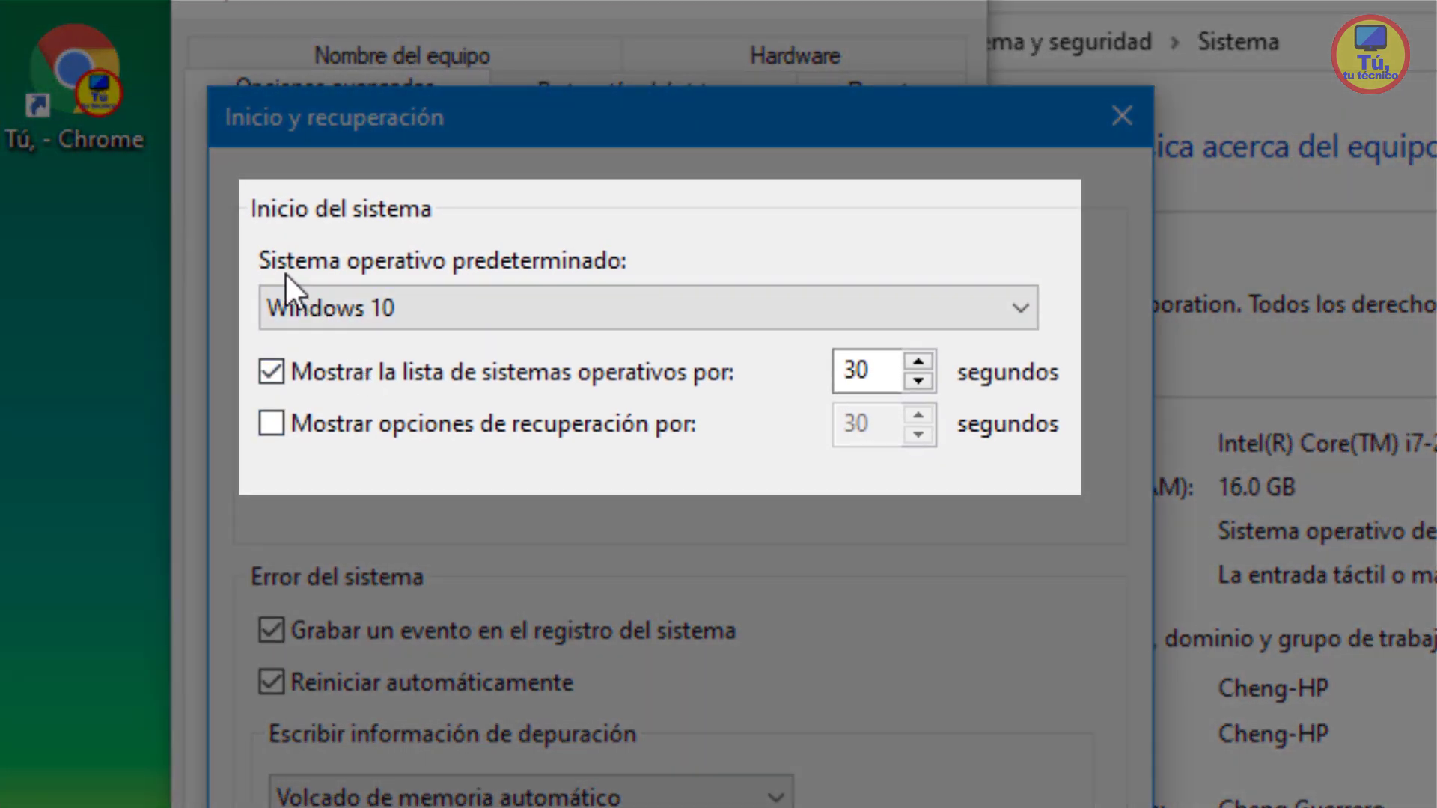
{"action": "left_click", "coordinate": [515, 316]}
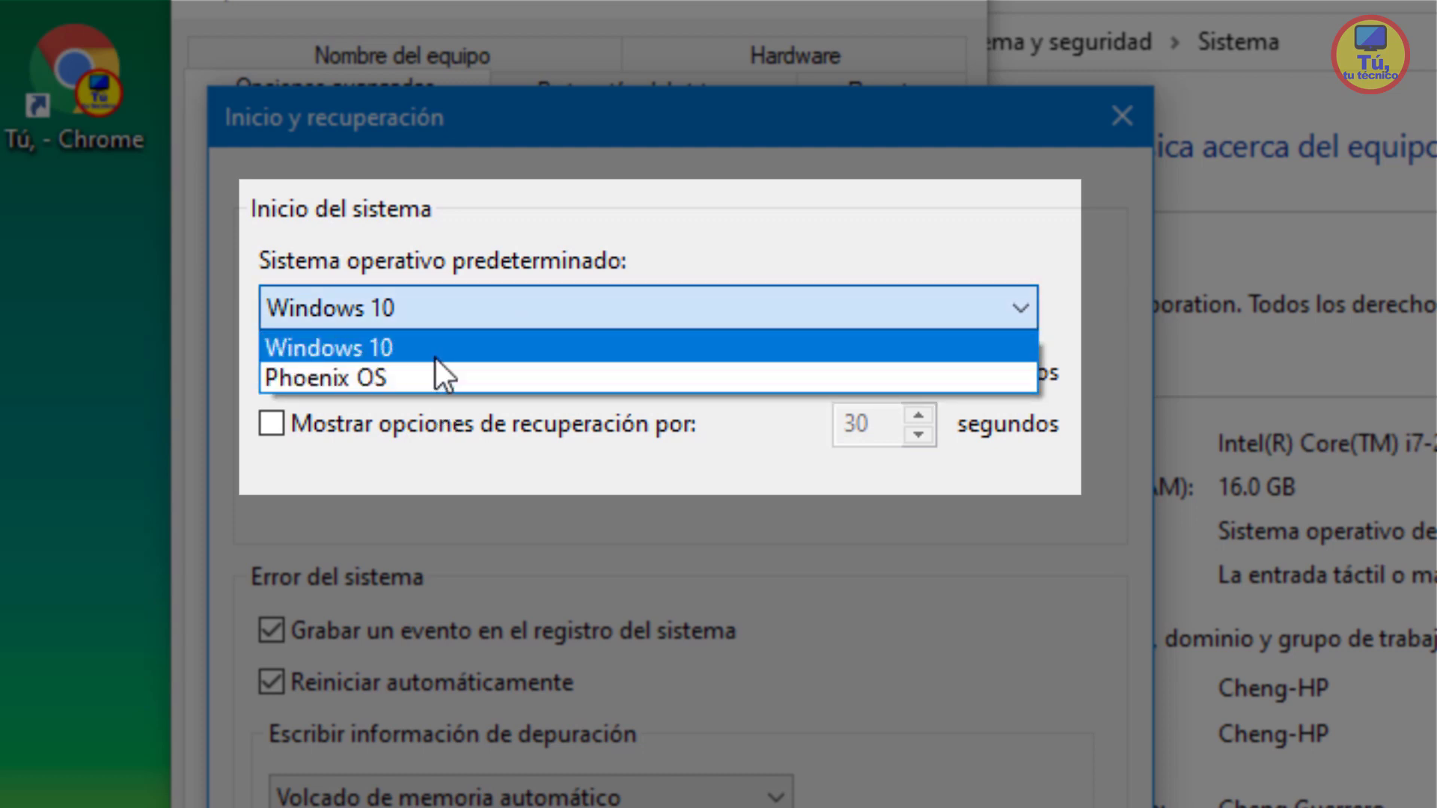
{"action": "left_click", "coordinate": [425, 380]}
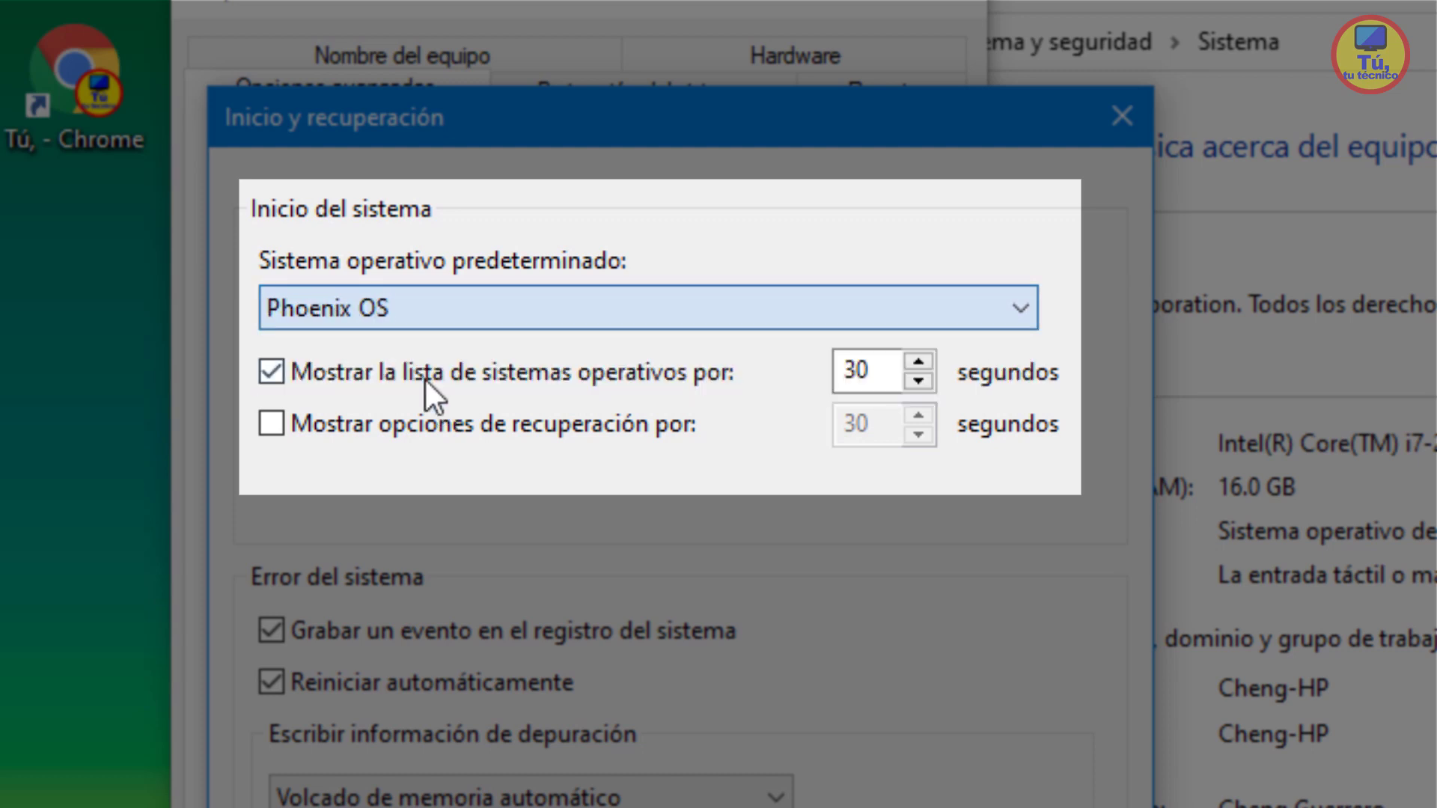
{"action": "left_click", "coordinate": [265, 378]}
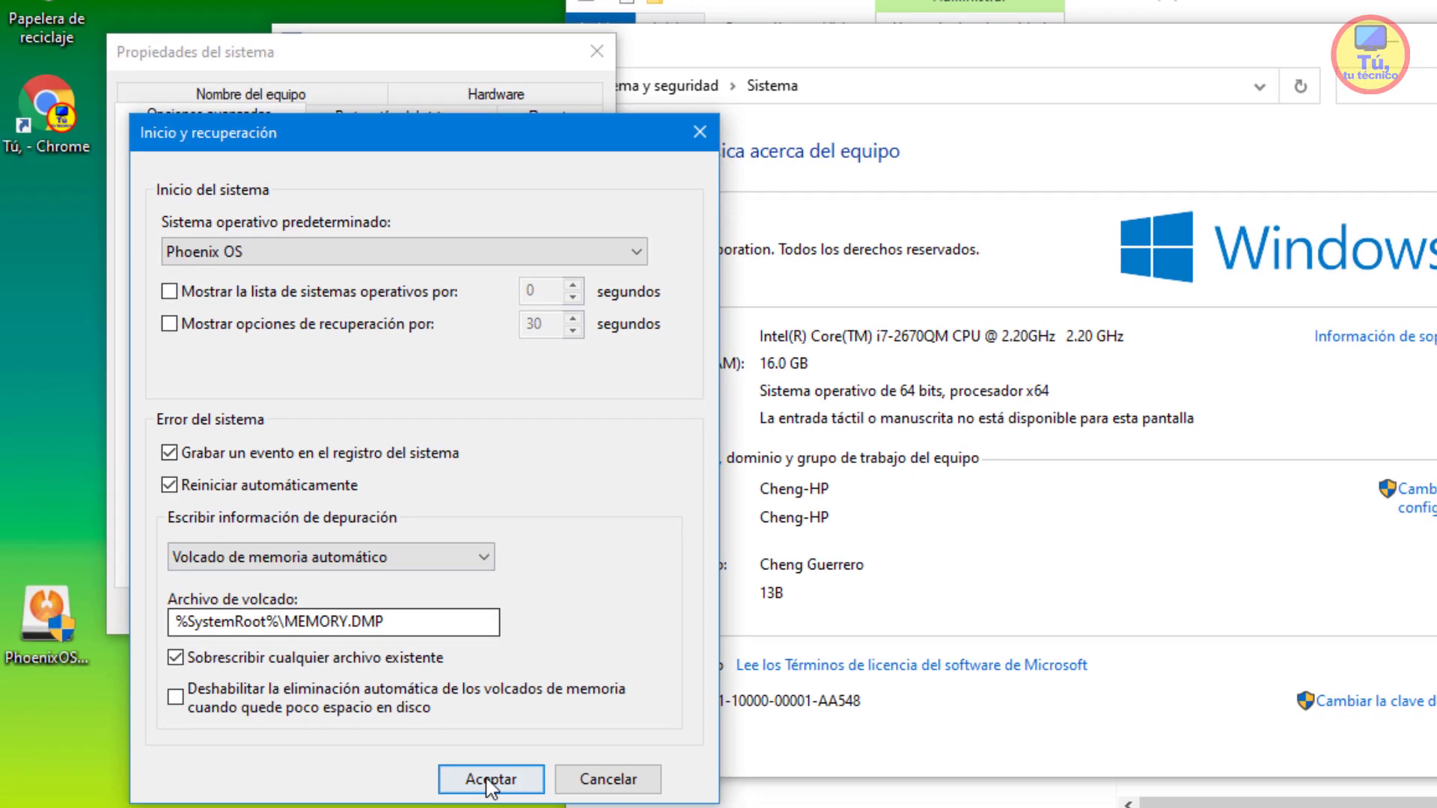
{"action": "left_click", "coordinate": [483, 777]}
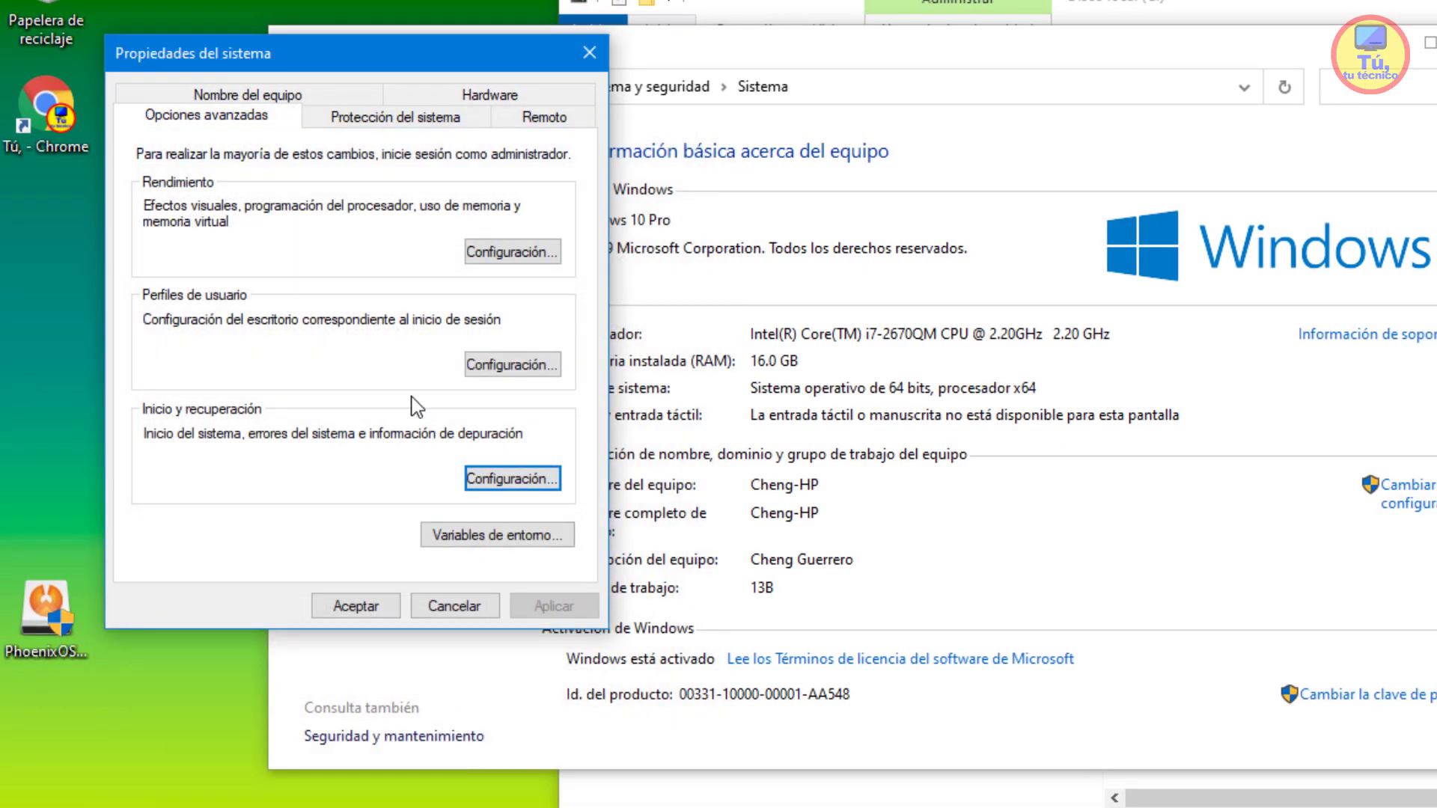
- Set the default operating system to Windows 10 in the startup and recovery settings
{"action": "left_click", "coordinate": [479, 477]}
{"action": "left_click", "coordinate": [378, 250]}
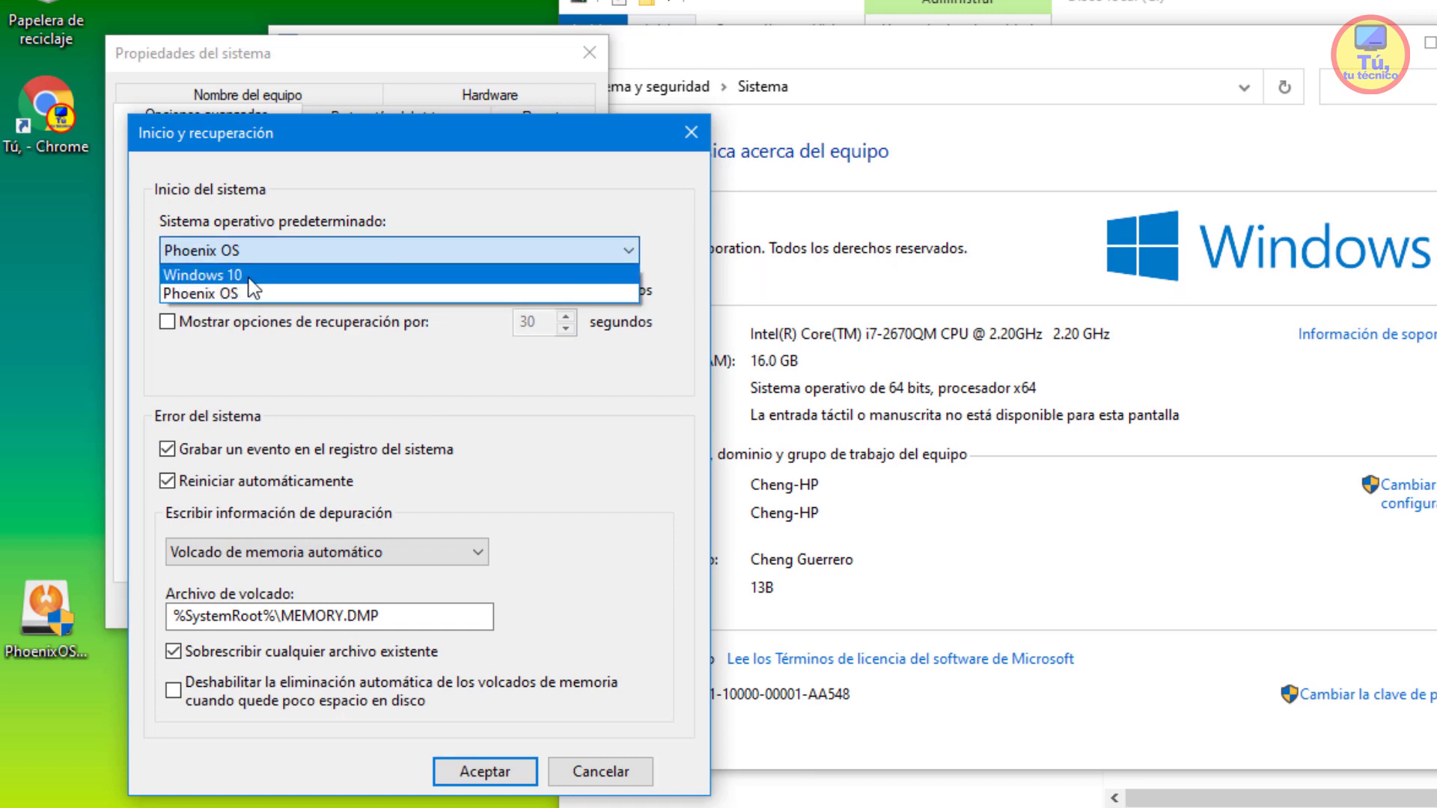
{"action": "left_click", "coordinate": [245, 276]}
{"action": "left_click", "coordinate": [486, 771]}
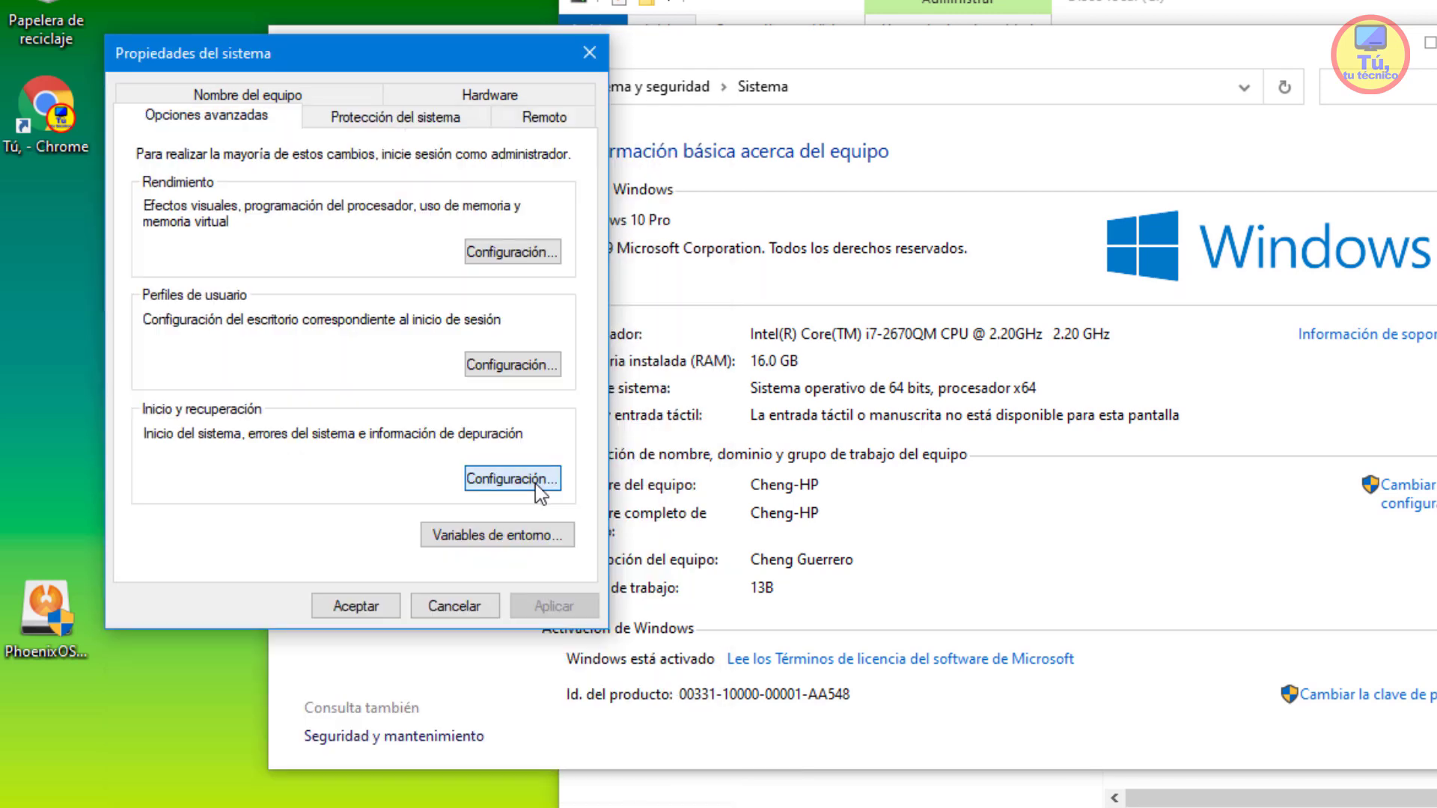
- Review the default operating system choices in the startup and recovery settings
{"action": "left_click", "coordinate": [536, 484]}
{"action": "left_click", "coordinate": [342, 240]}
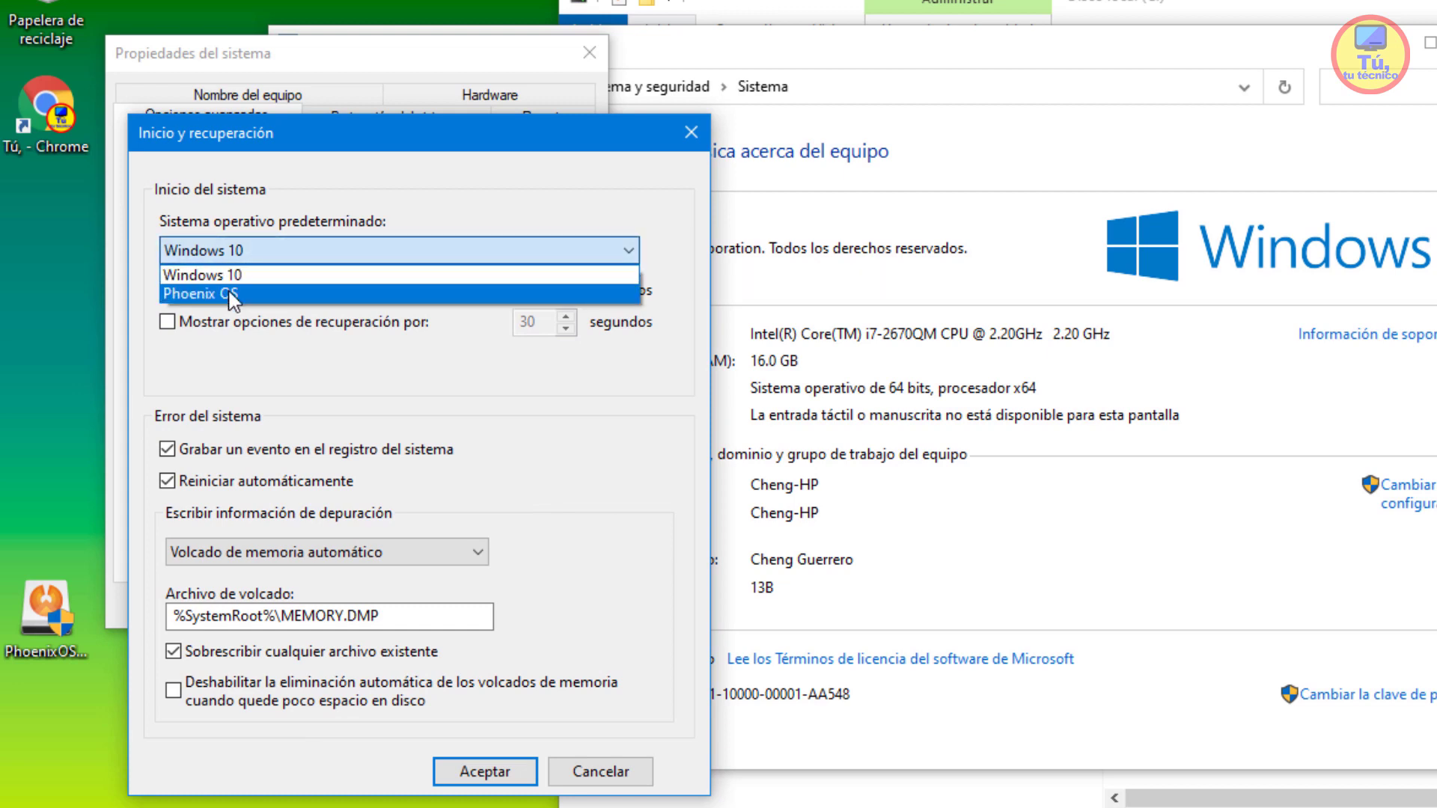
{"action": "left_click", "coordinate": [321, 235]}
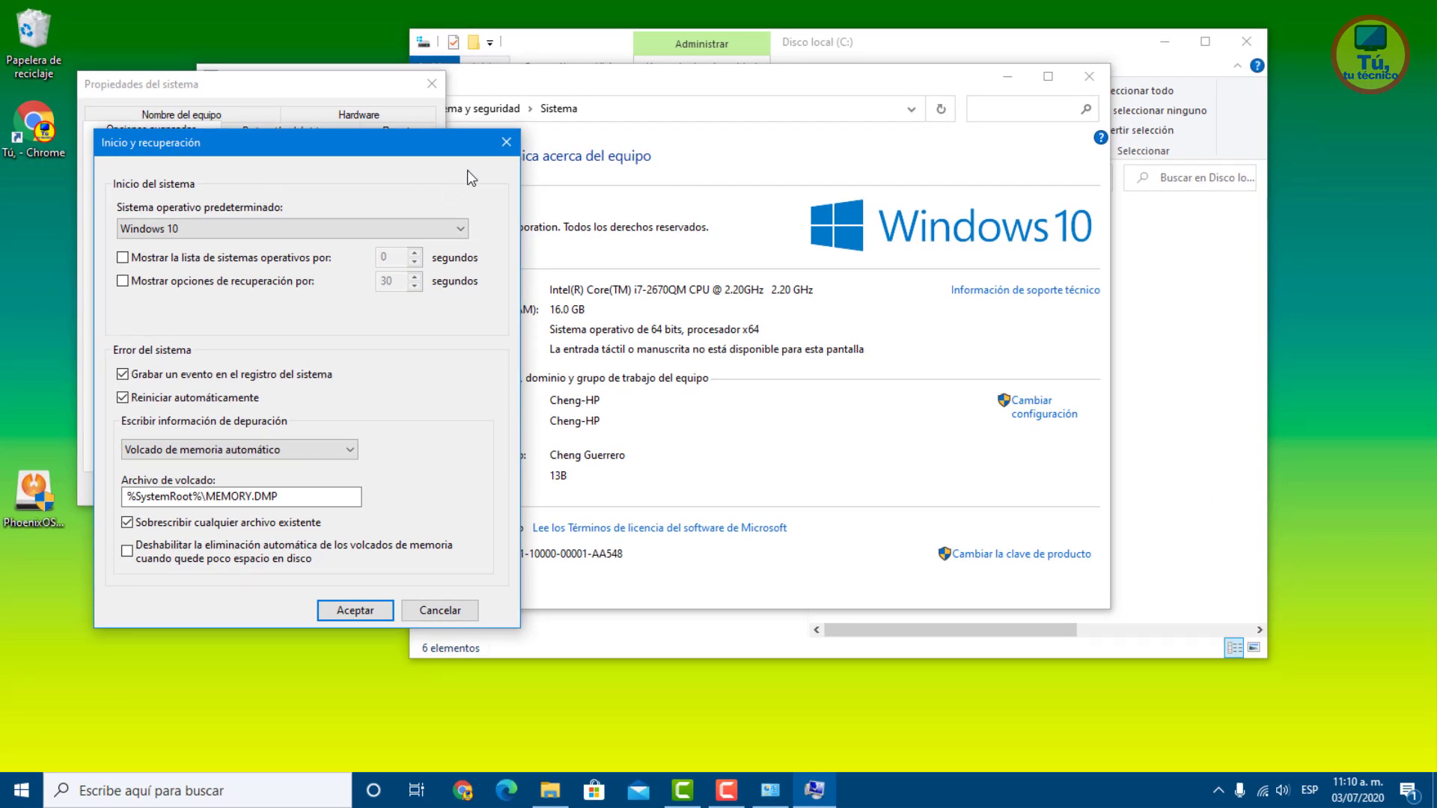
- Close the startup and recovery settings, the system properties, the System window and the file window
{"action": "left_click", "coordinate": [509, 149]}
{"action": "left_click", "coordinate": [432, 84]}
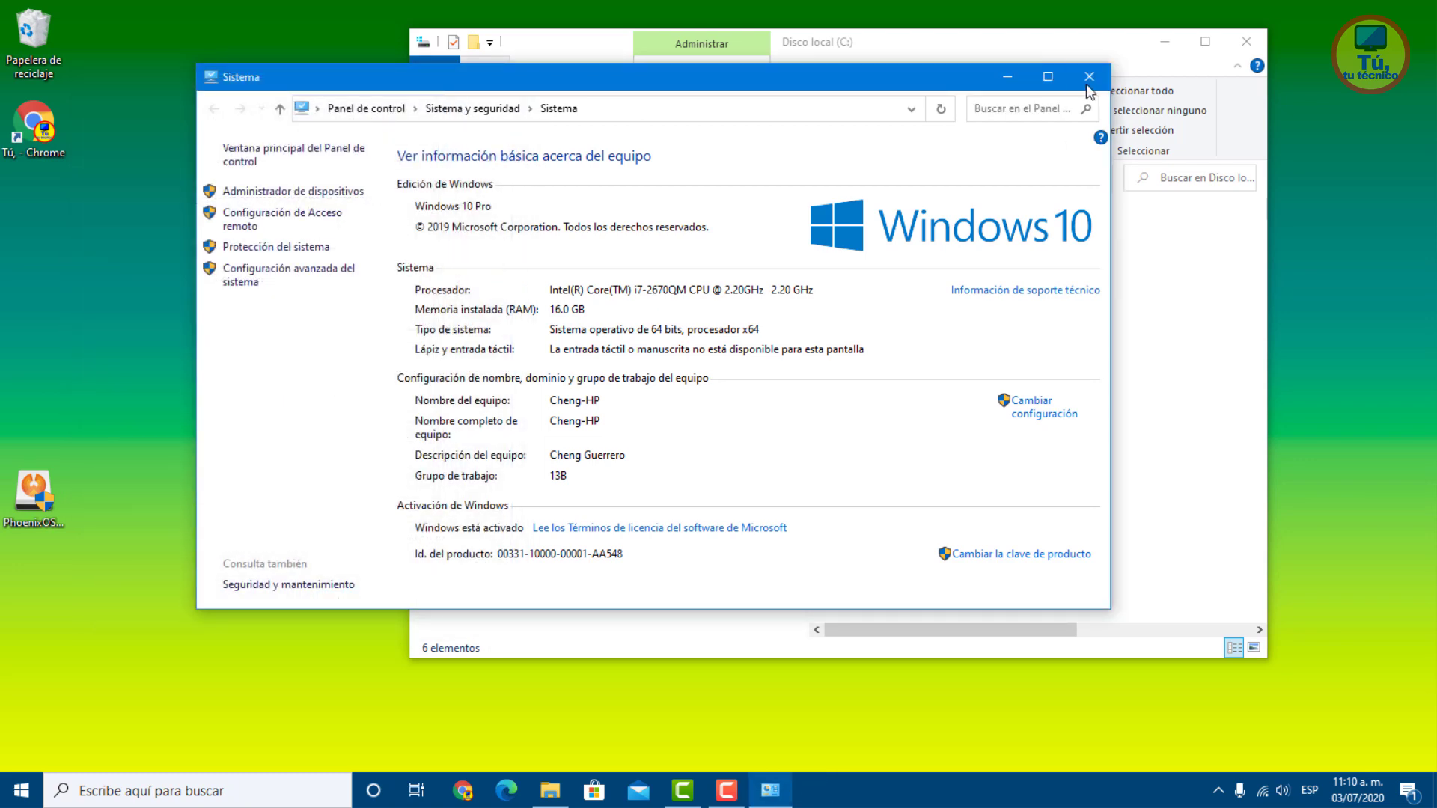
{"action": "left_click", "coordinate": [1090, 76]}
{"action": "left_click", "coordinate": [1257, 45]}
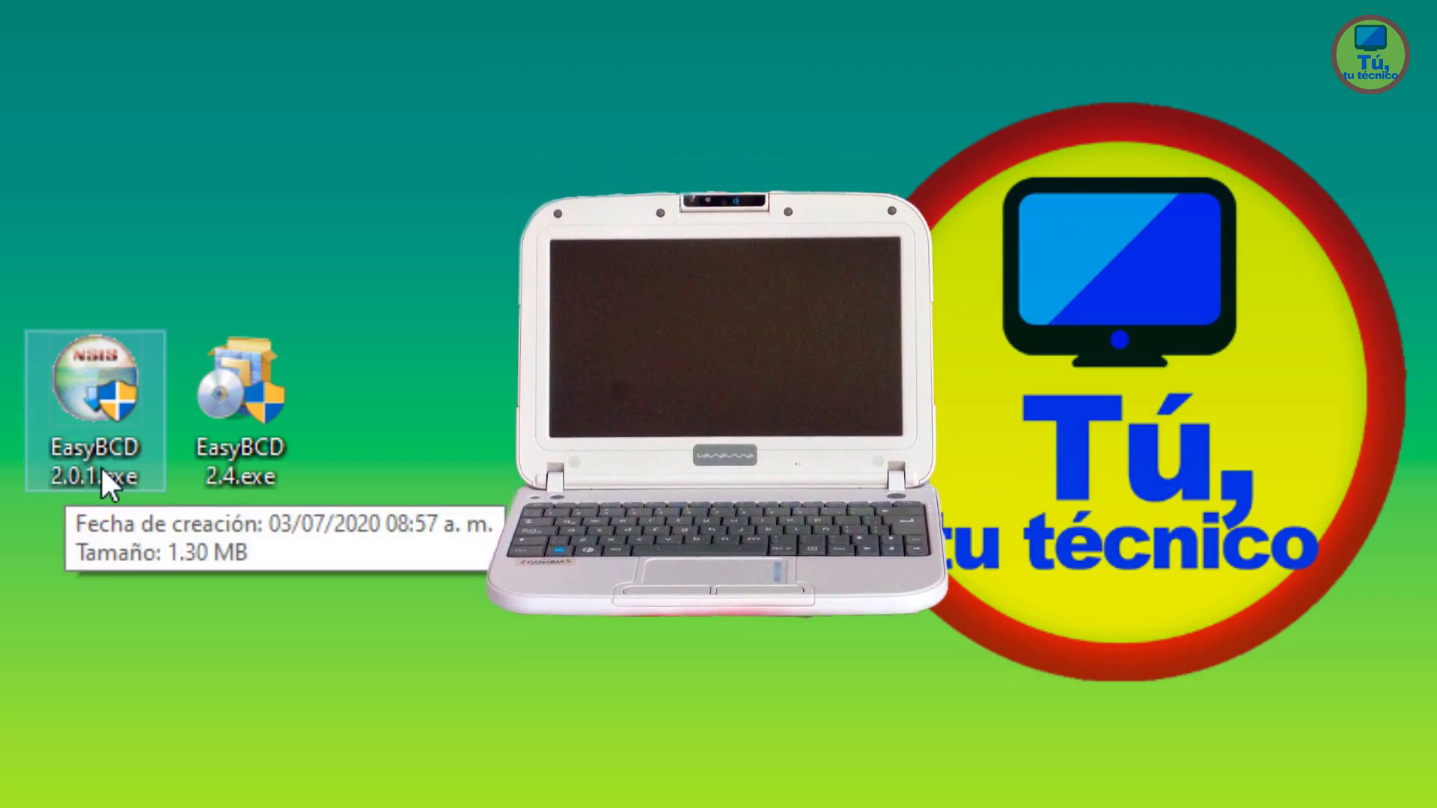
- Install EasyBCD 2.4 from its desktop installer in the default destination folder and launch it
{"action": "left_click", "coordinate": [274, 454]}
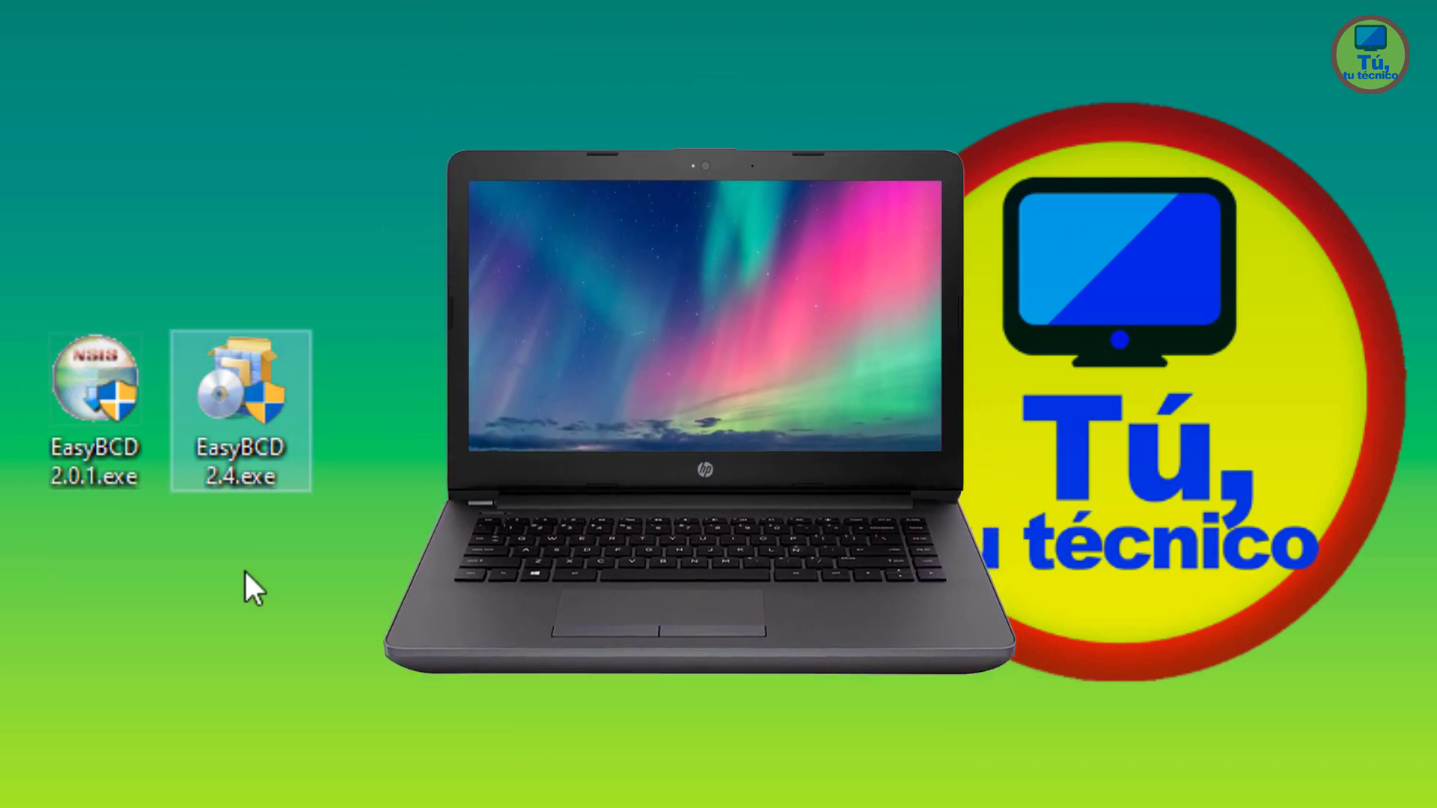
{"action": "double_click", "coordinate": [247, 396]}
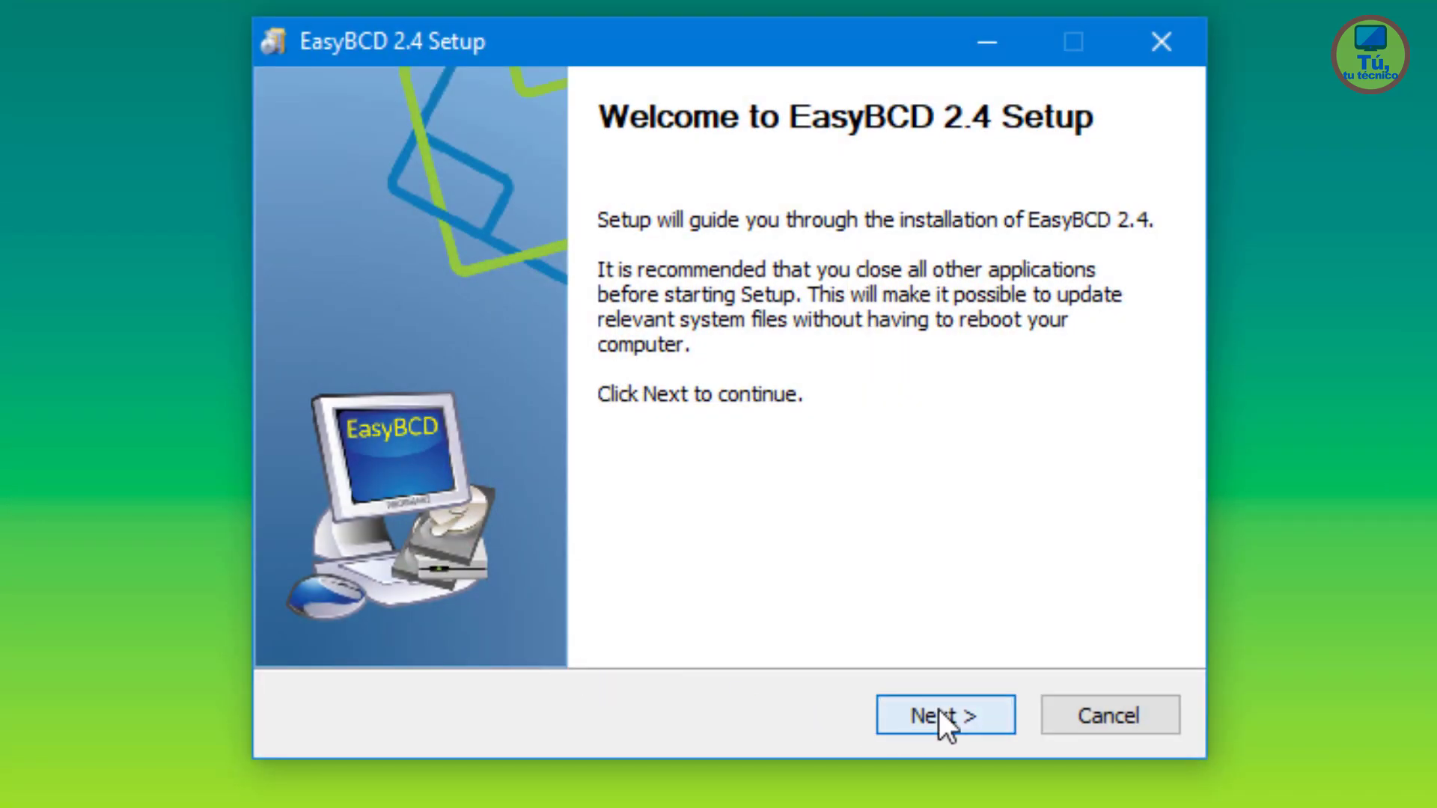
{"action": "left_click", "coordinate": [939, 715]}
{"action": "left_click", "coordinate": [938, 715]}
{"action": "left_click", "coordinate": [939, 715]}
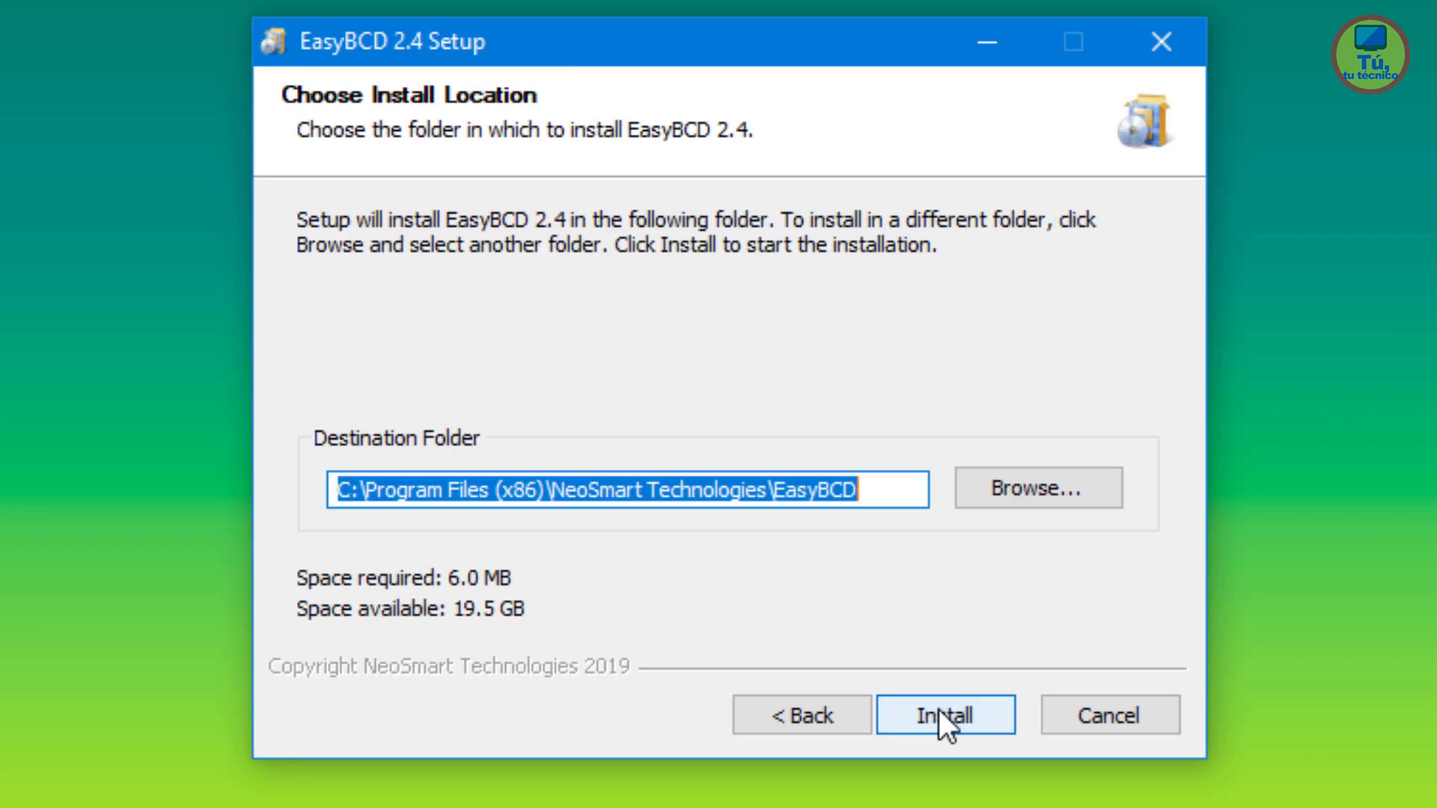
{"action": "left_click", "coordinate": [940, 711]}
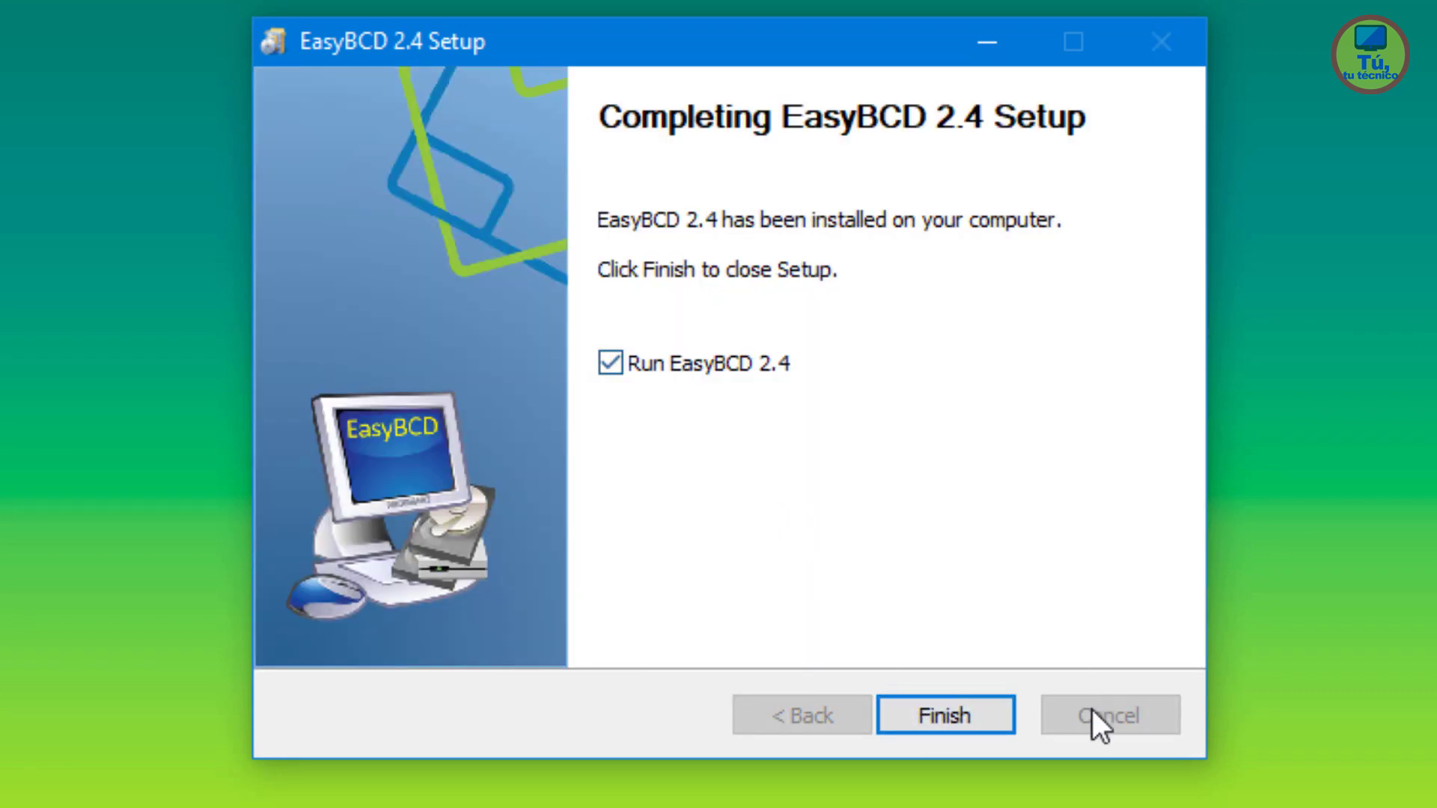
{"action": "left_click", "coordinate": [967, 715]}
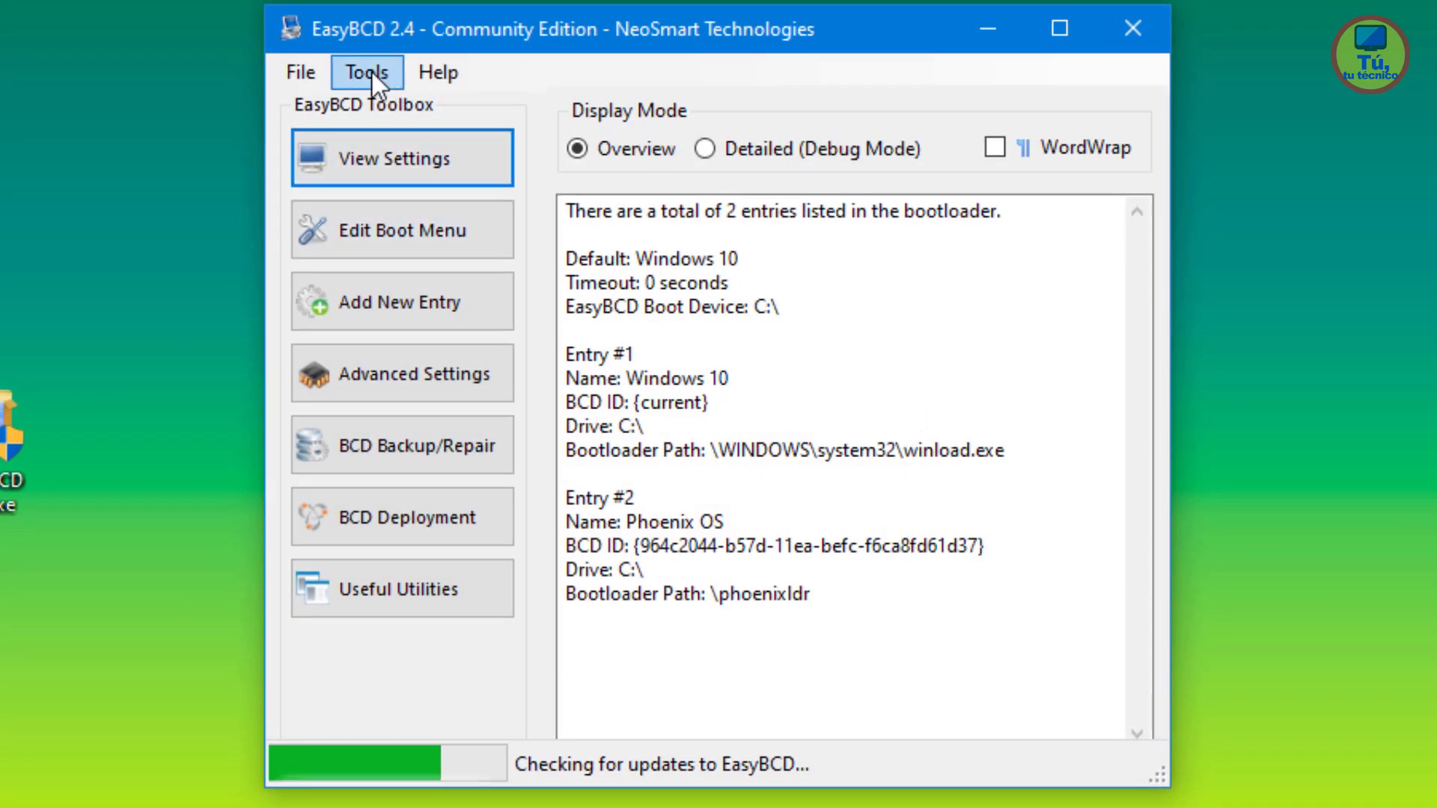
- Change the EasyBCD interface language to Español
{"action": "left_click", "coordinate": [372, 70]}
{"action": "left_click", "coordinate": [452, 163]}
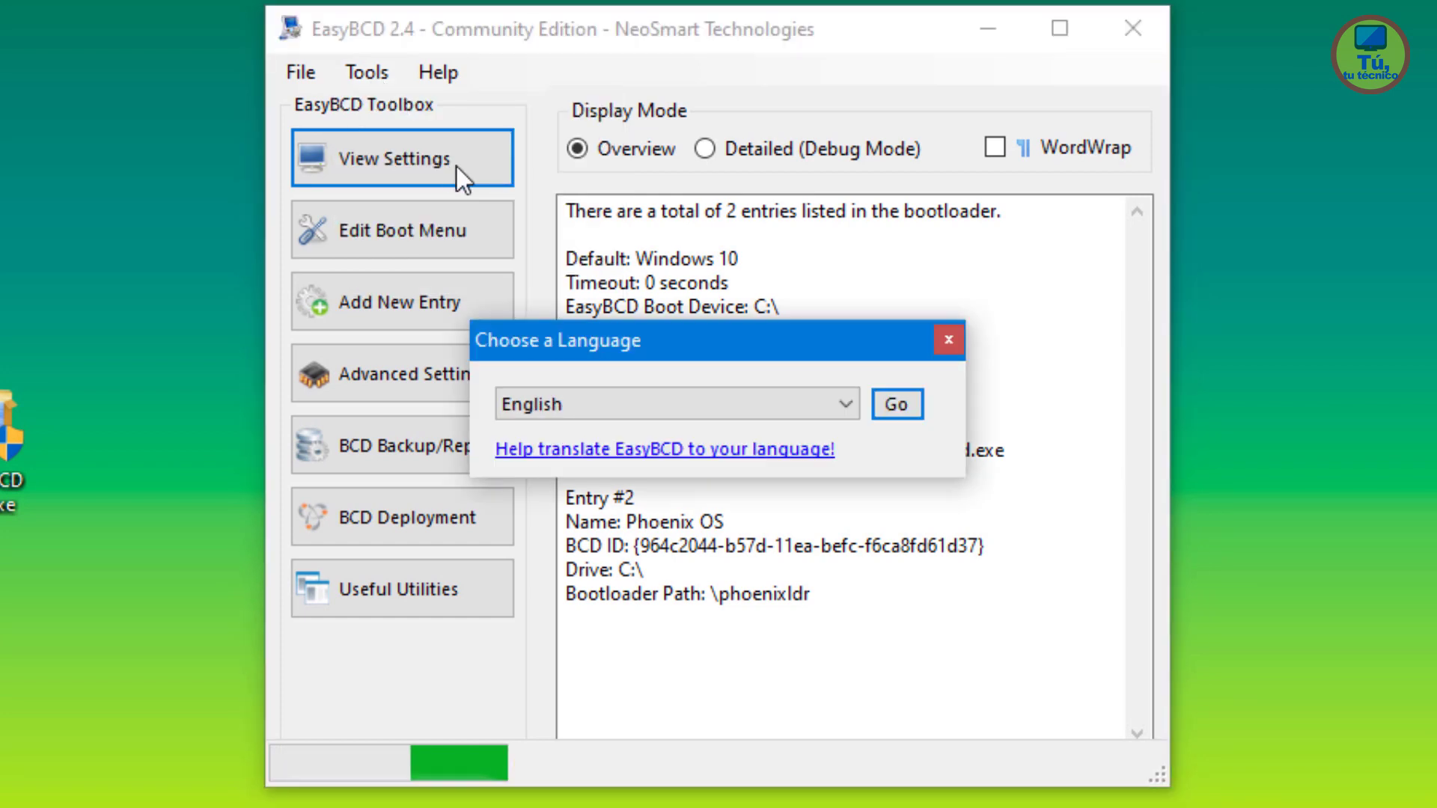
{"action": "left_click", "coordinate": [667, 405]}
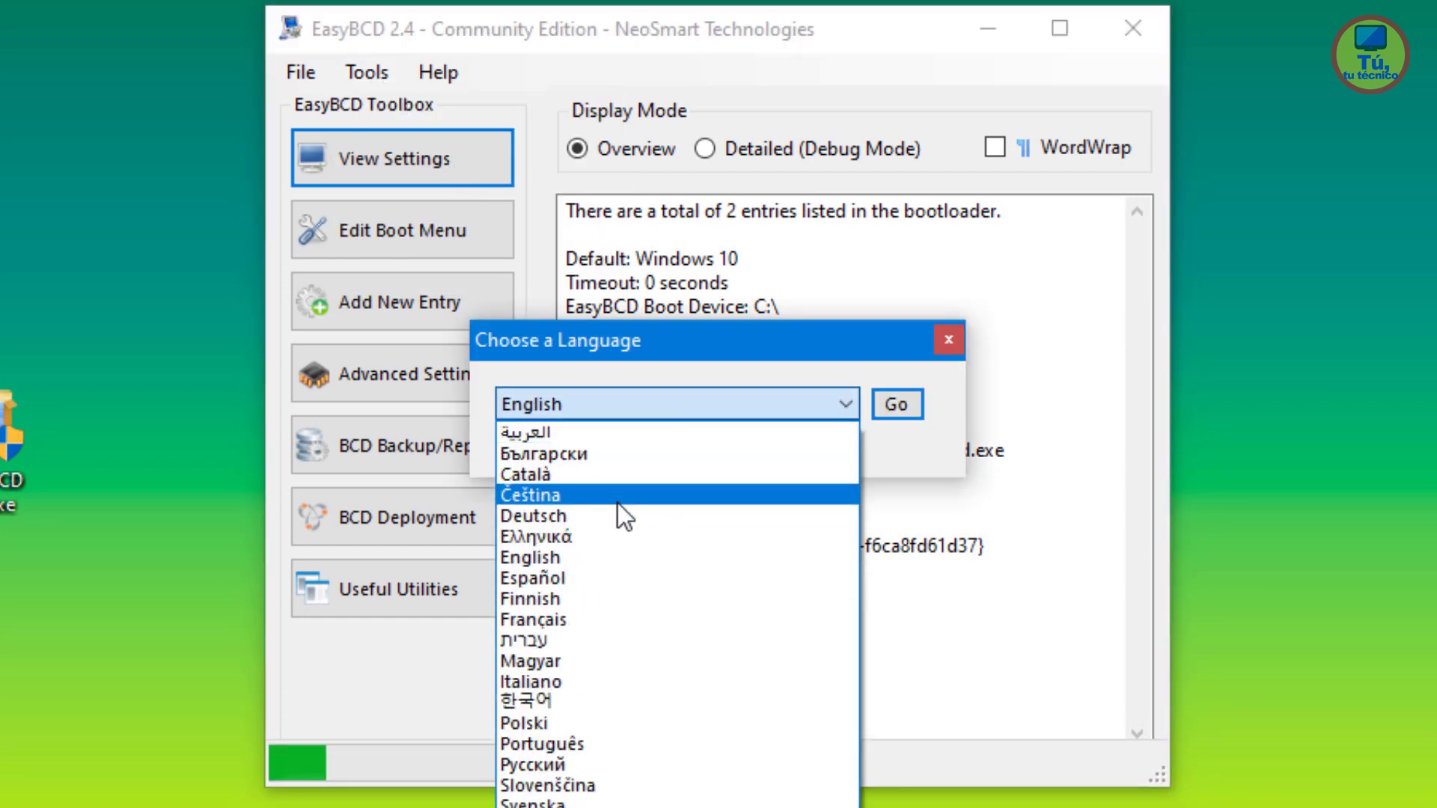
{"action": "left_click", "coordinate": [606, 579]}
{"action": "left_click", "coordinate": [884, 411]}
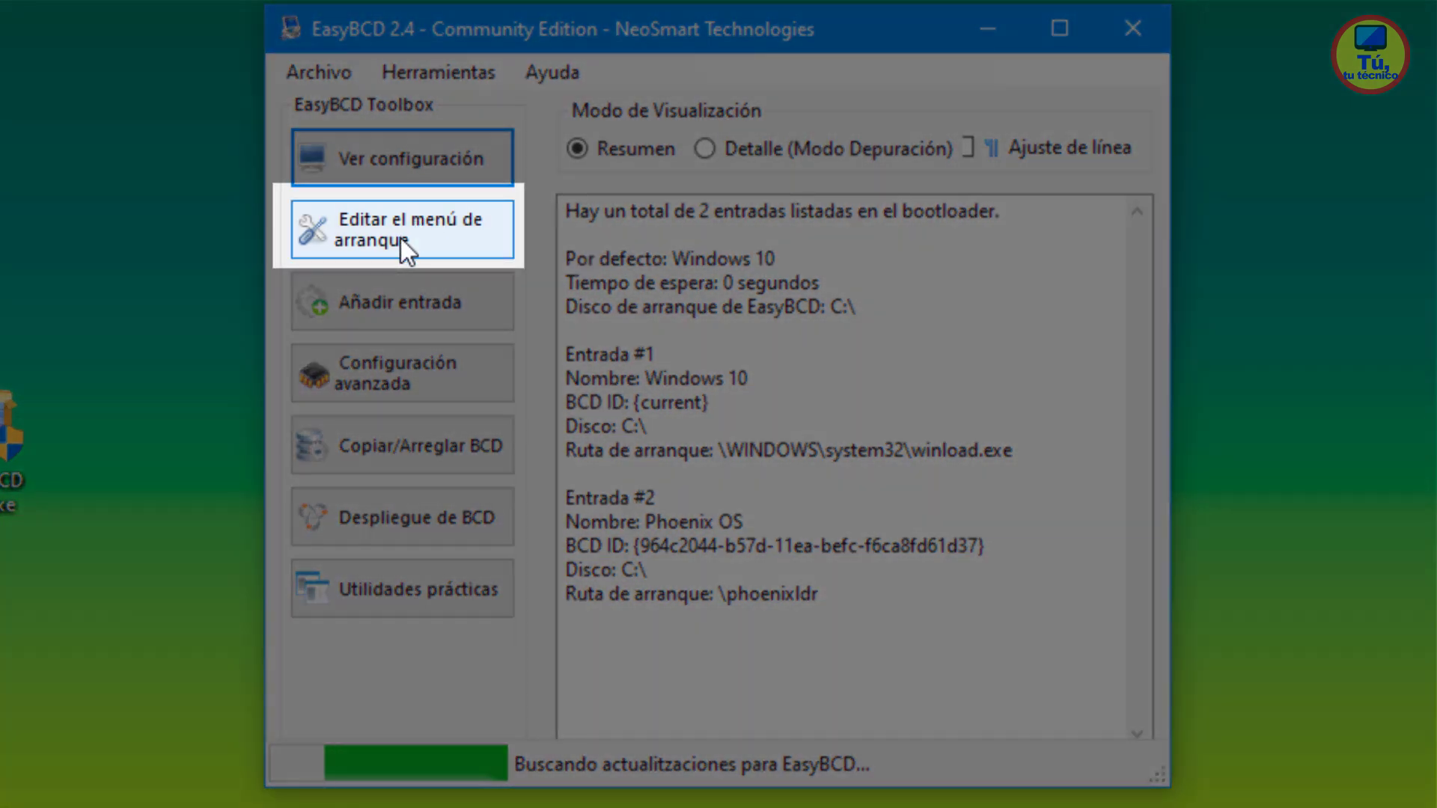
- Delete the Phoenix OS entry from the boot menu and save the configuration
{"action": "left_click", "coordinate": [402, 238]}
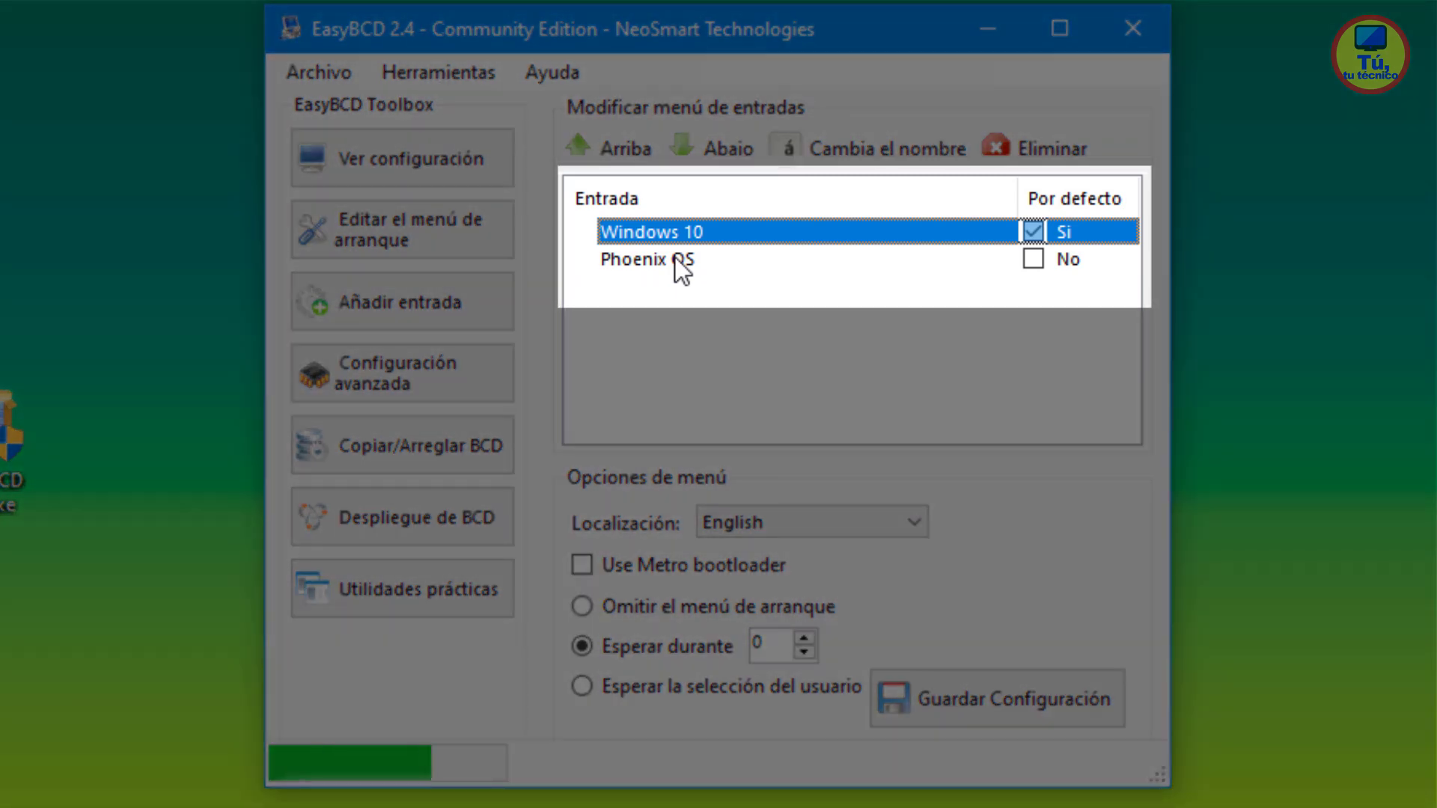
{"action": "left_click", "coordinate": [673, 259]}
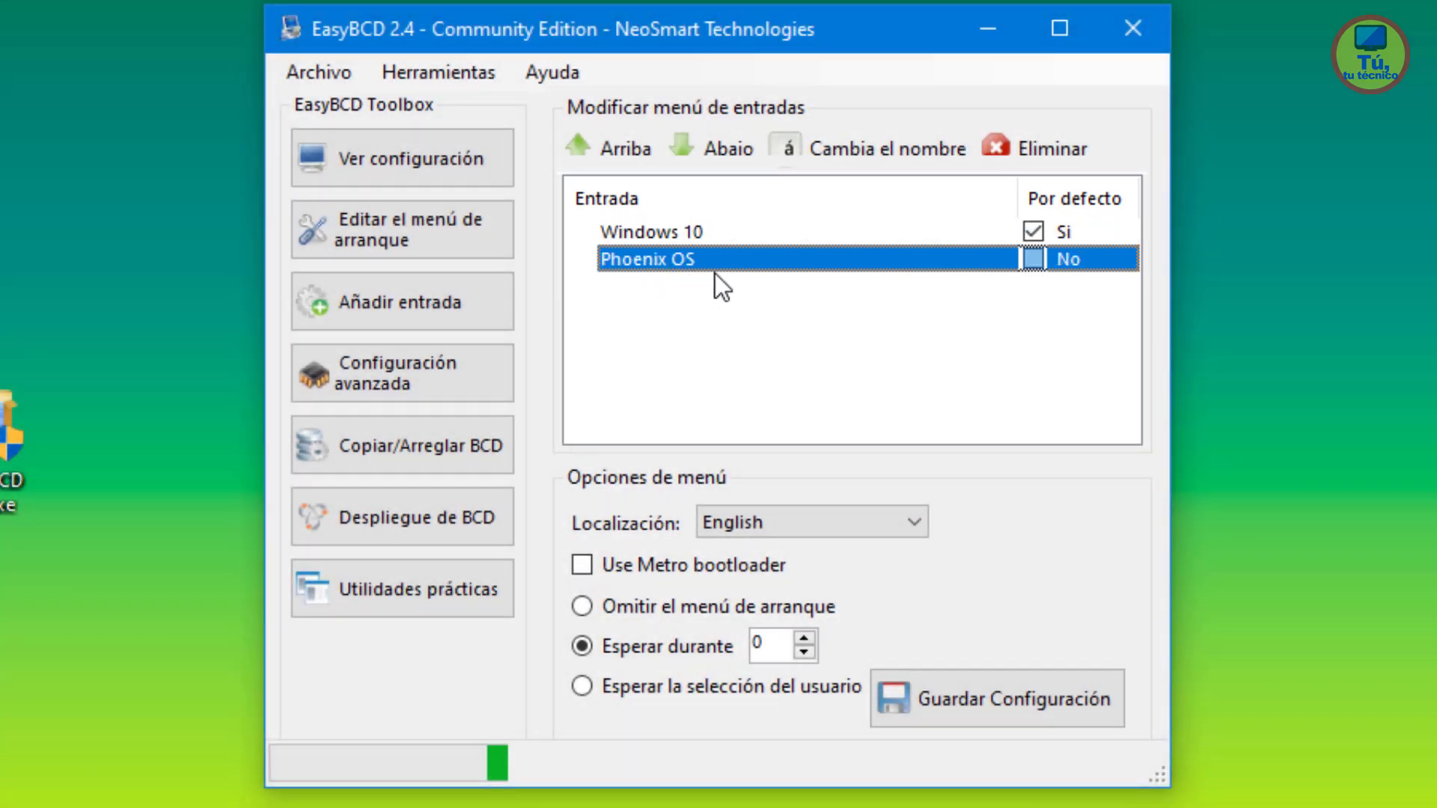
{"action": "left_click", "coordinate": [1013, 151]}
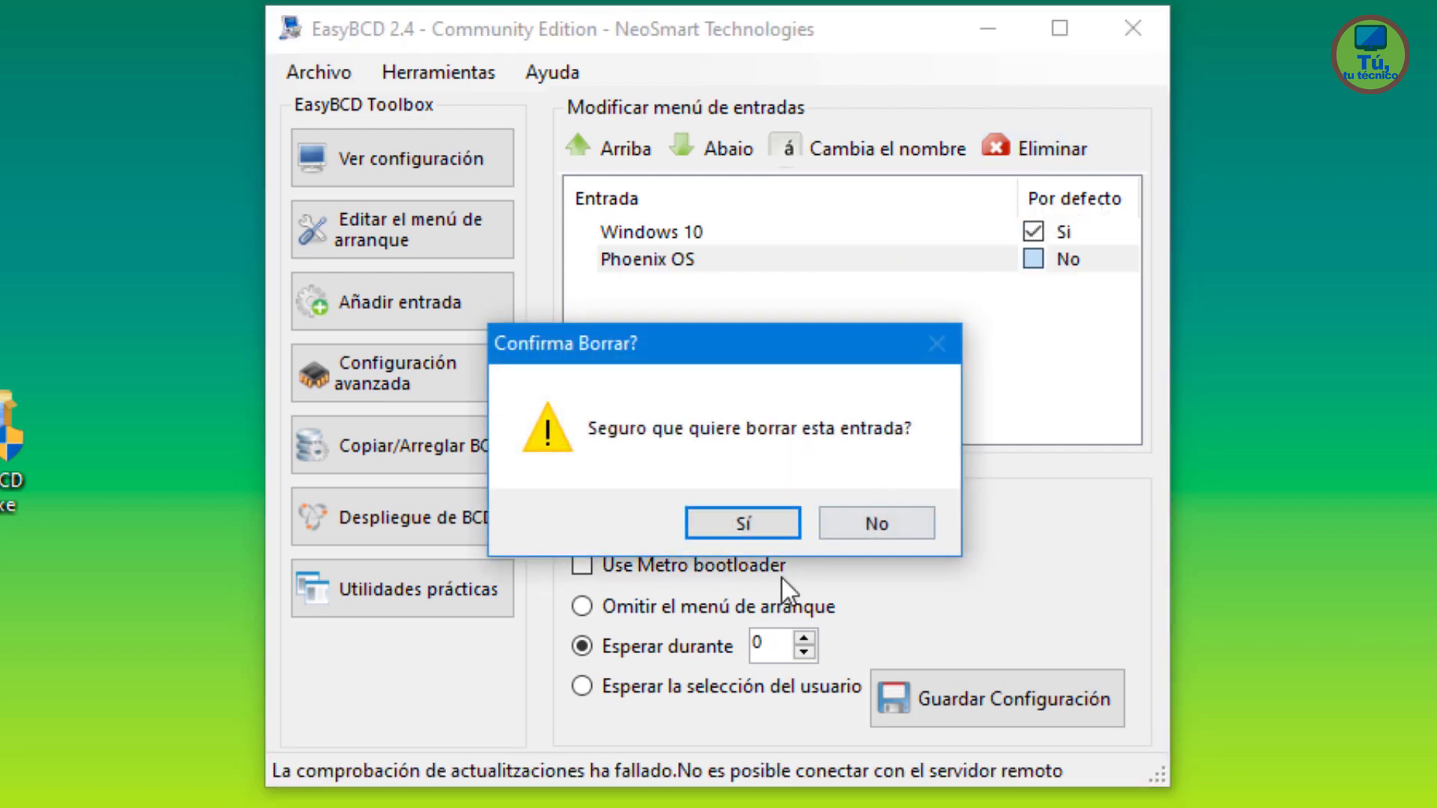
{"action": "left_click", "coordinate": [757, 521]}
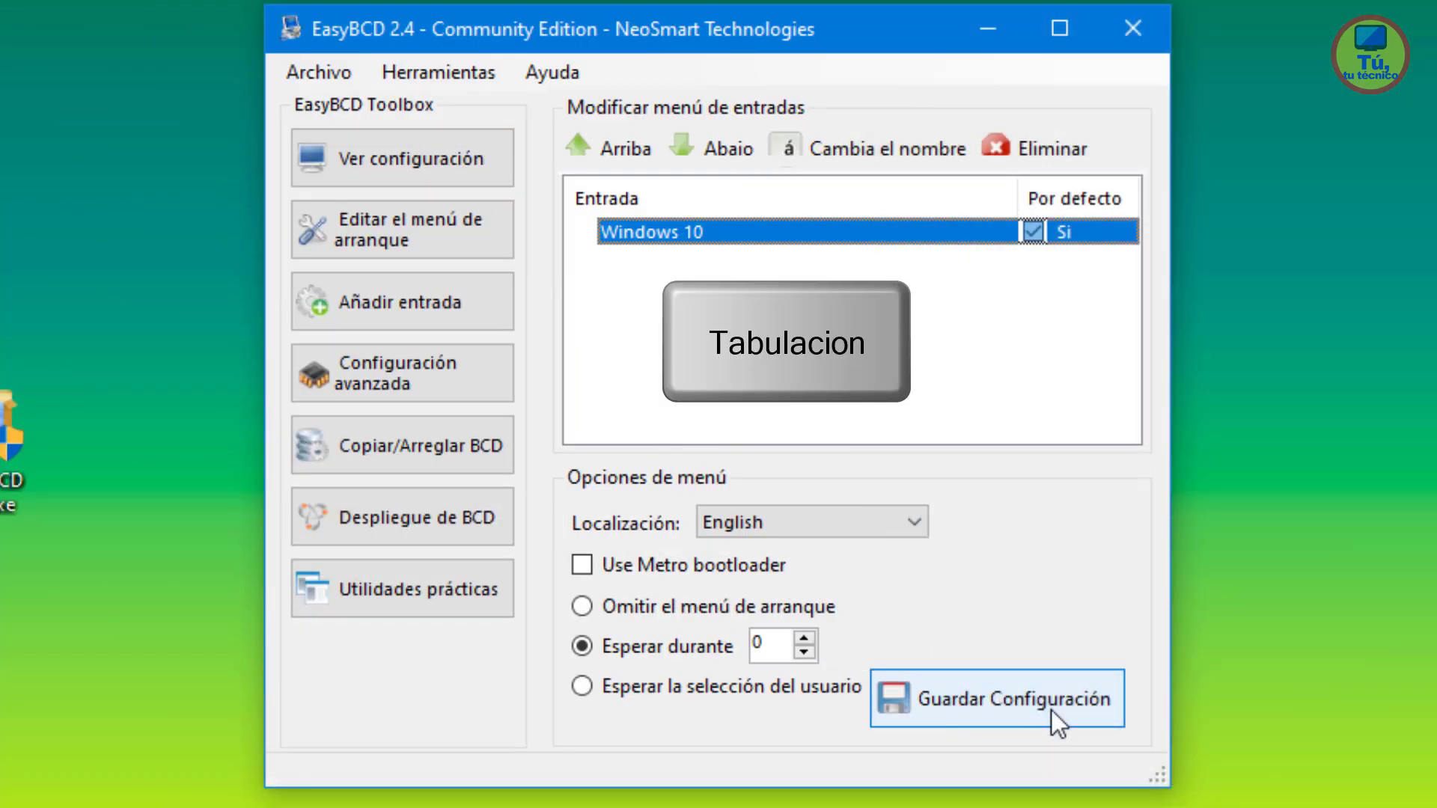
{"action": "key", "text": "Tab"}
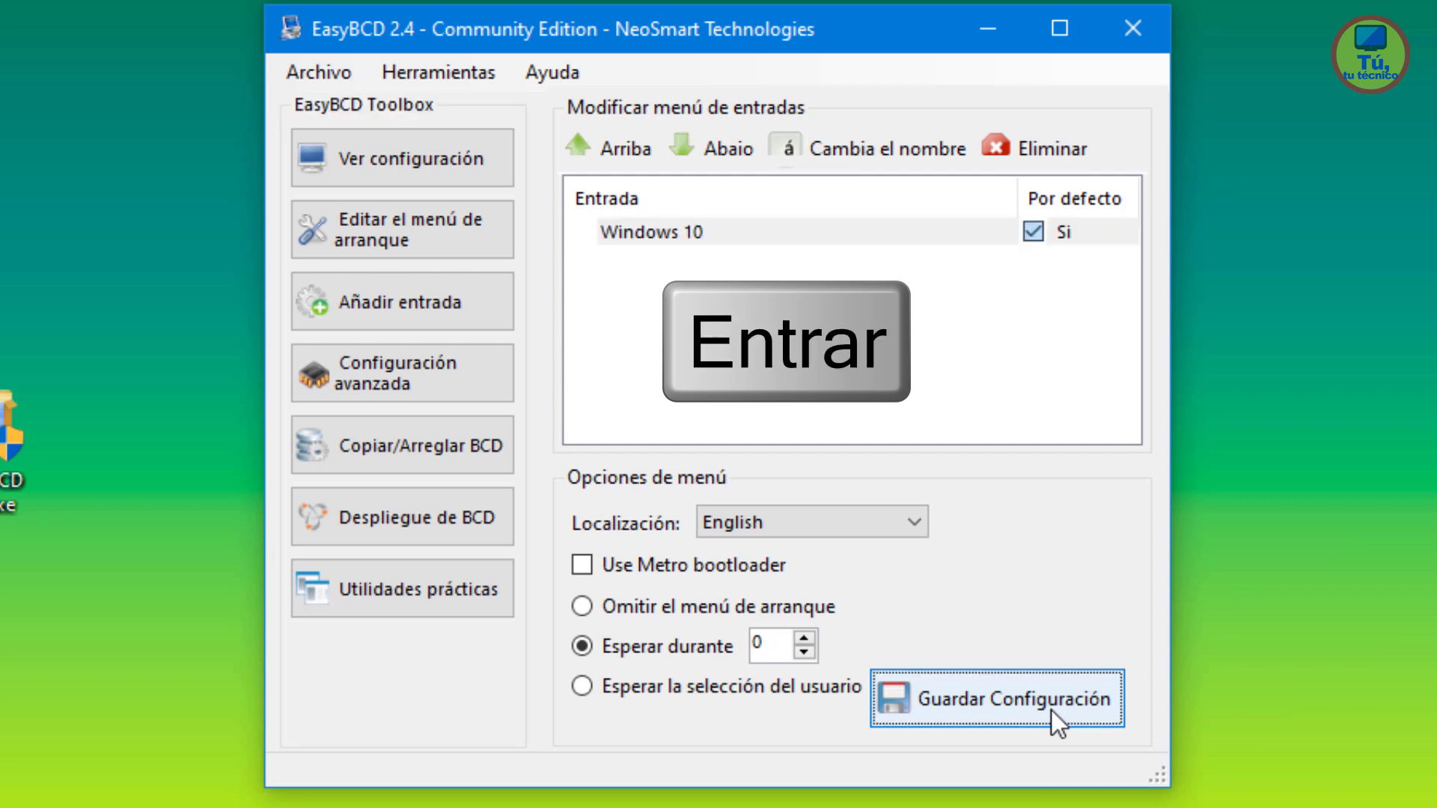
{"action": "key", "text": "Return"}
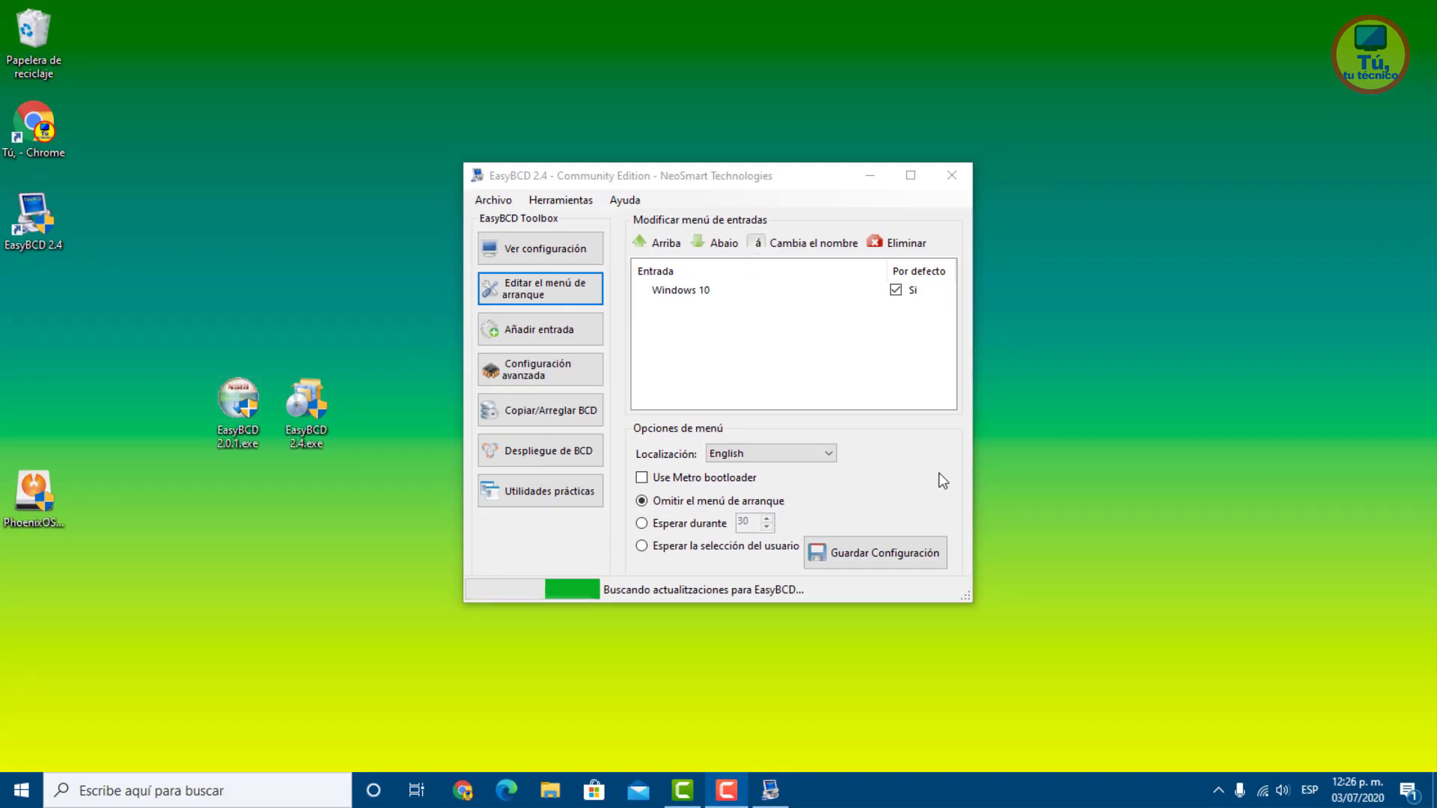
- Close EasyBCD without donating and restart the computer
{"action": "left_click", "coordinate": [950, 176]}
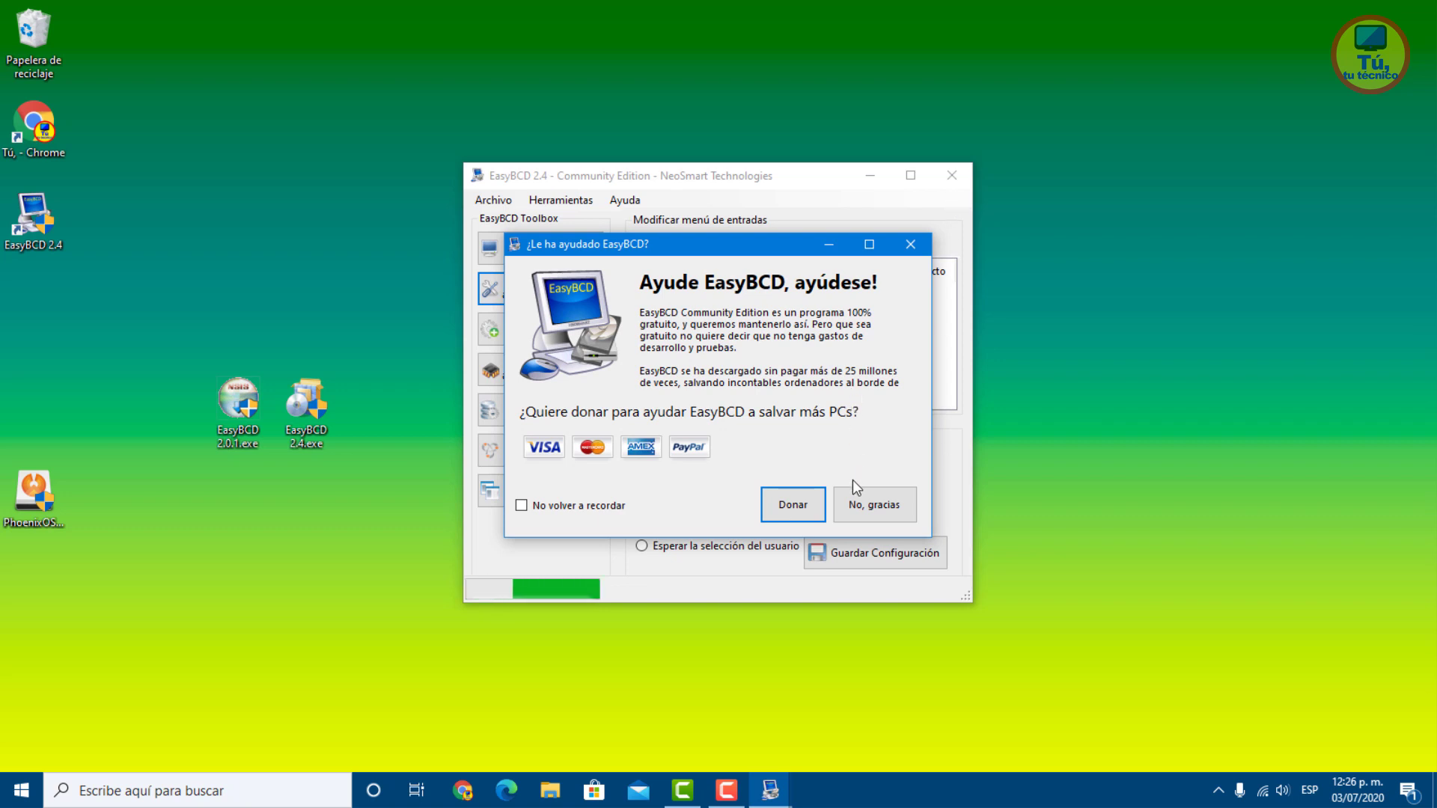
{"action": "left_click", "coordinate": [870, 509]}
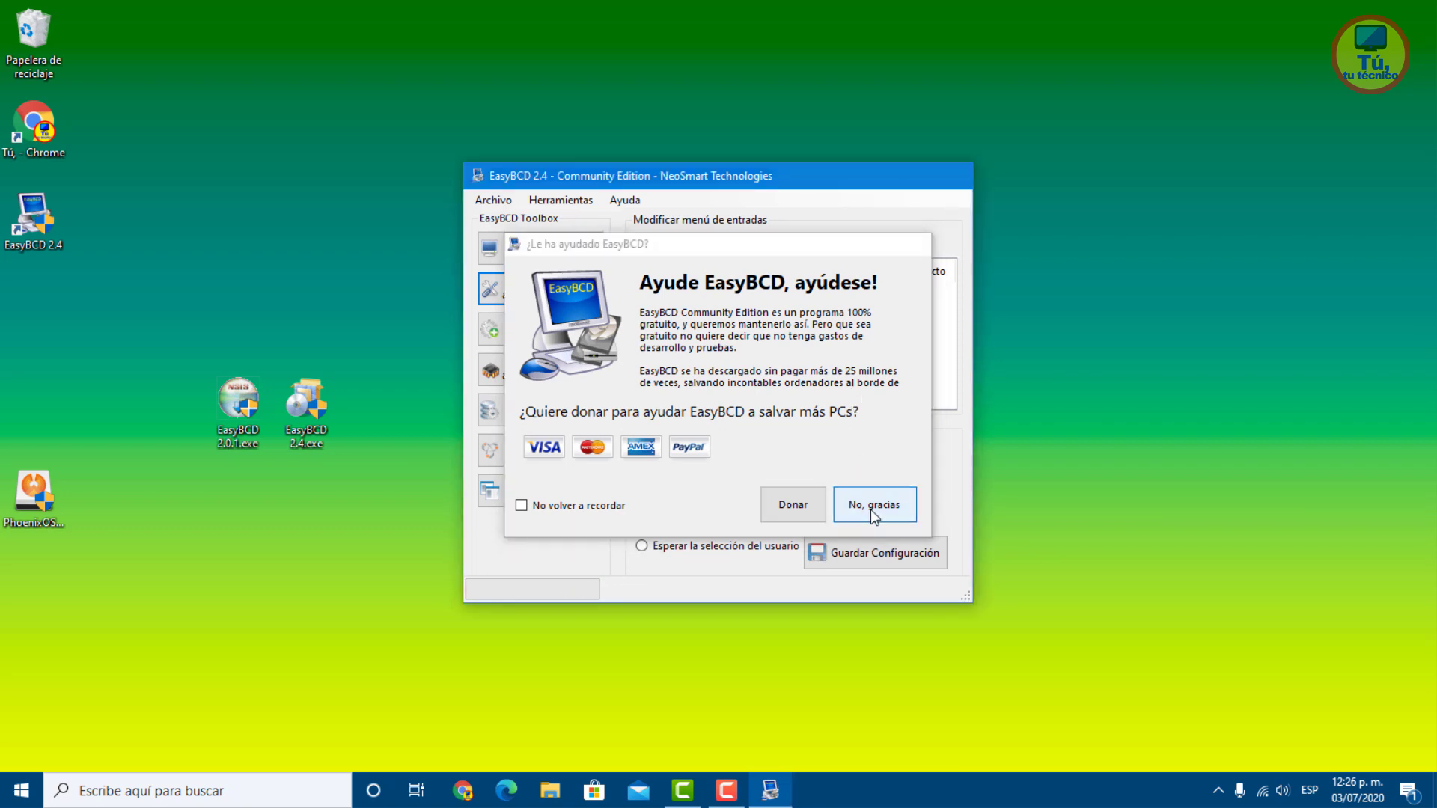
{"action": "left_click", "coordinate": [21, 790]}
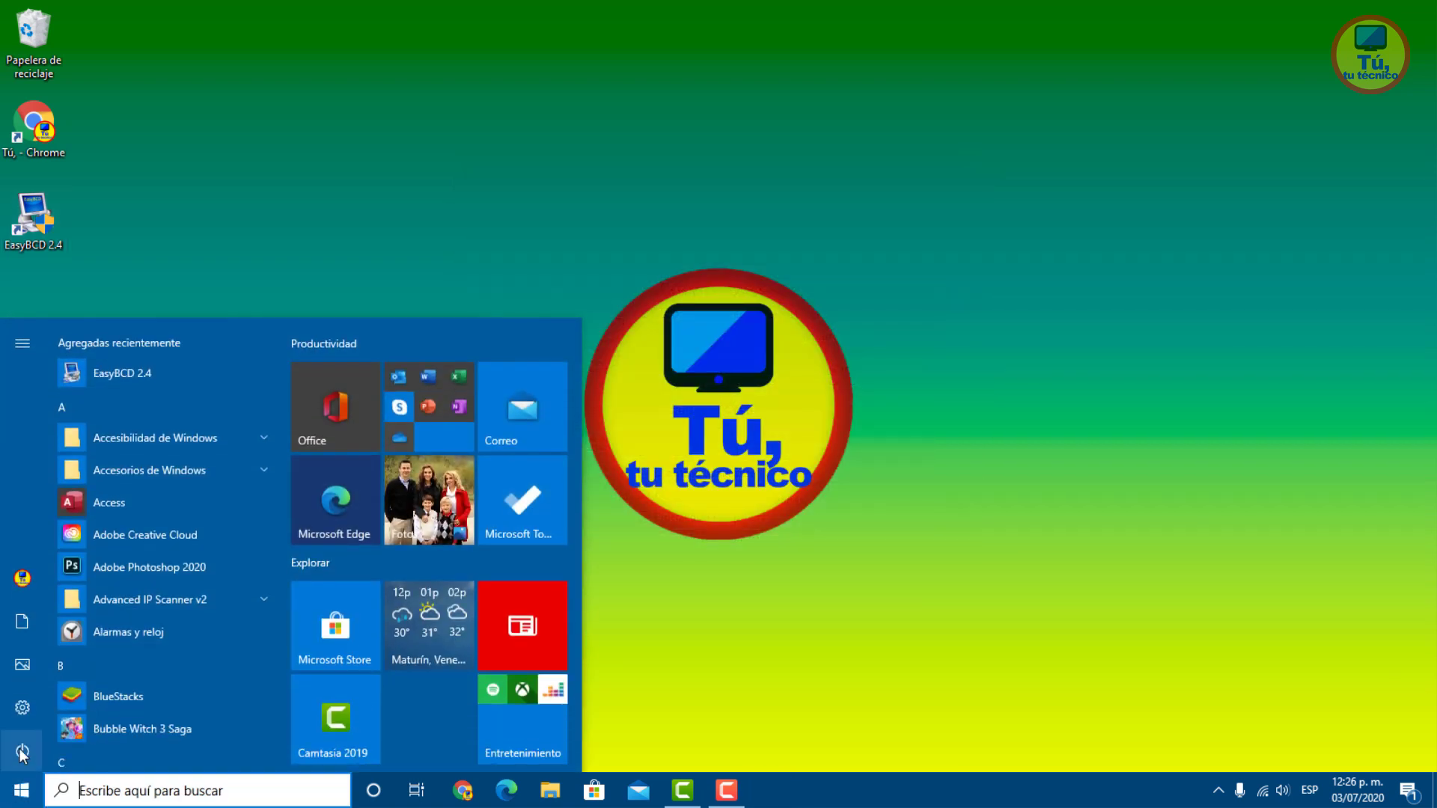
{"action": "left_click", "coordinate": [22, 751]}
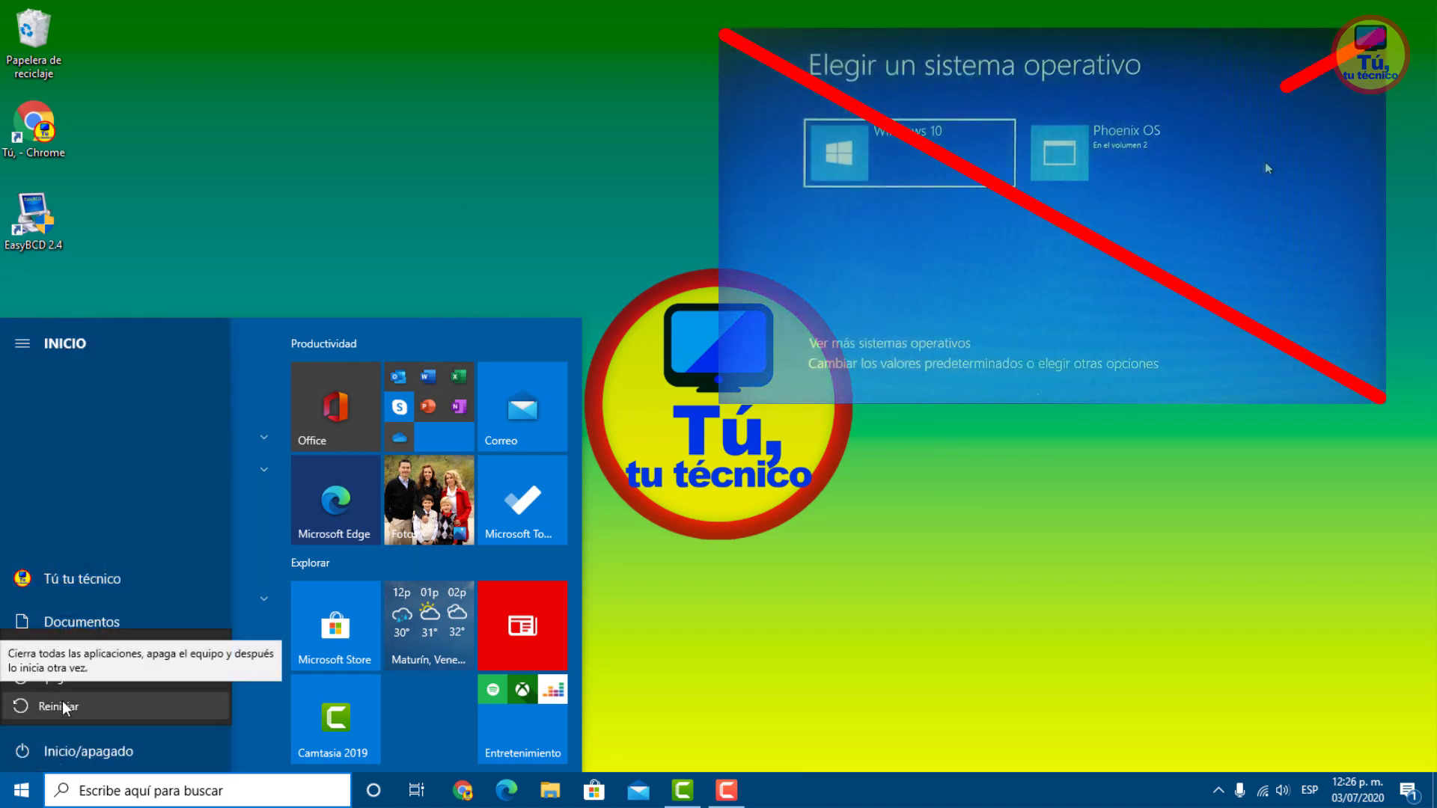